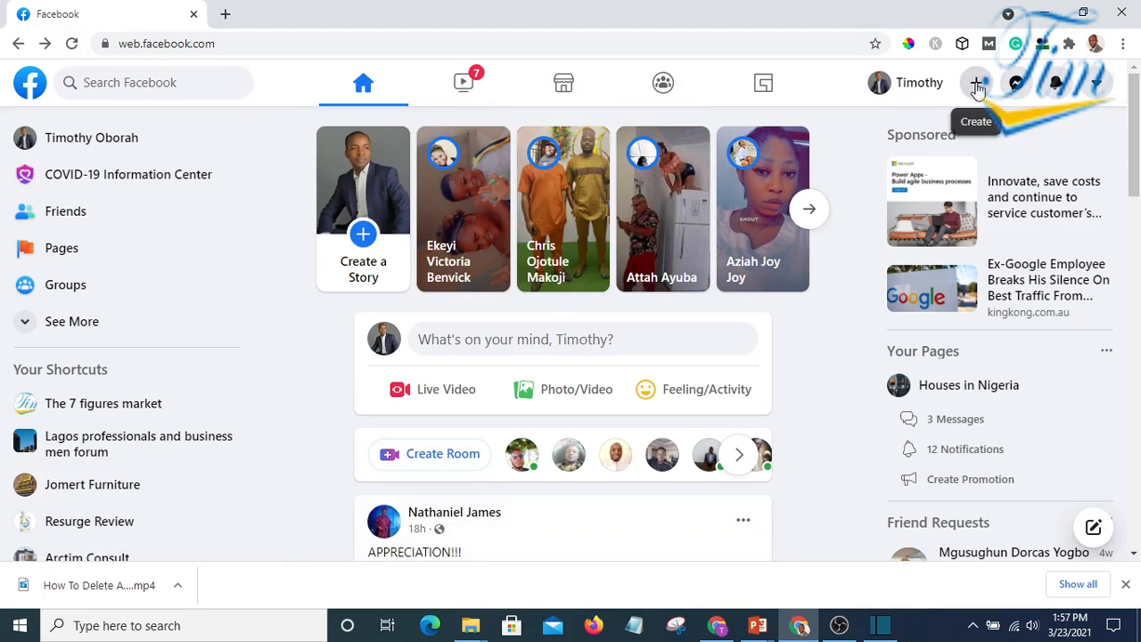
# Step: Open the creation form for a new Facebook Page and look over its blank desktop preview
pyautogui.click(977, 84)
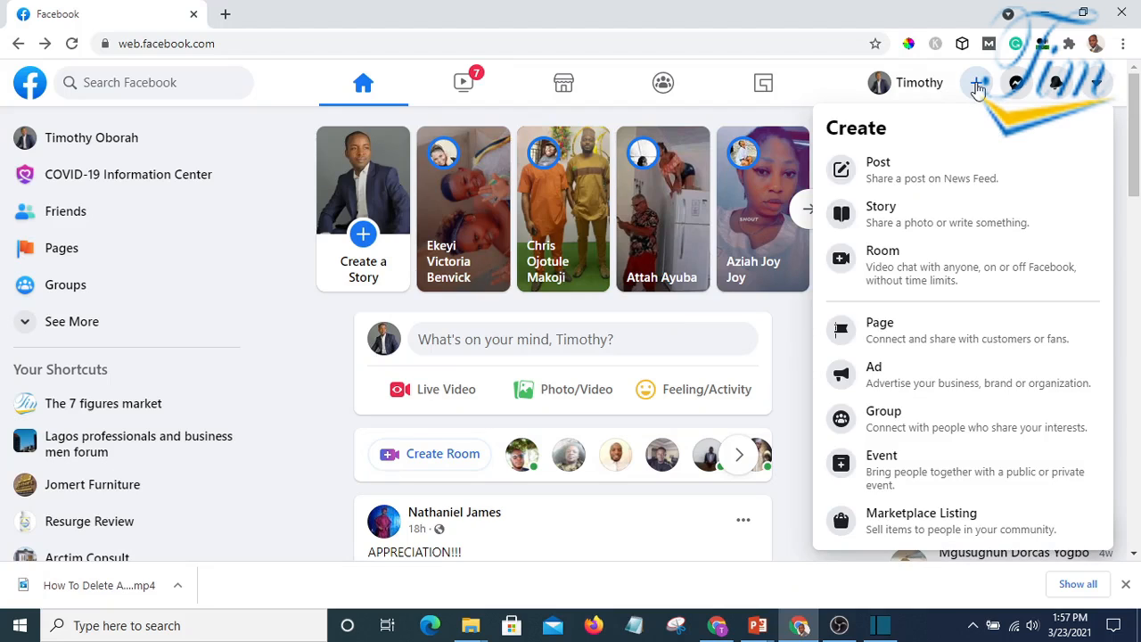
pyautogui.click(887, 335)
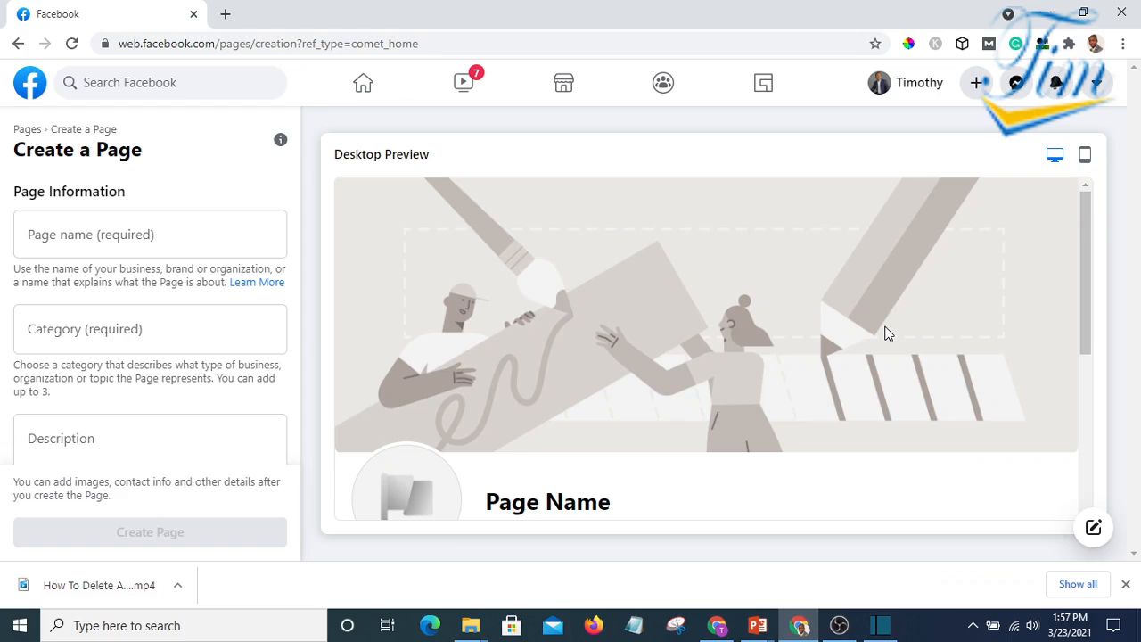
pyautogui.scroll(-3, 494, 298)
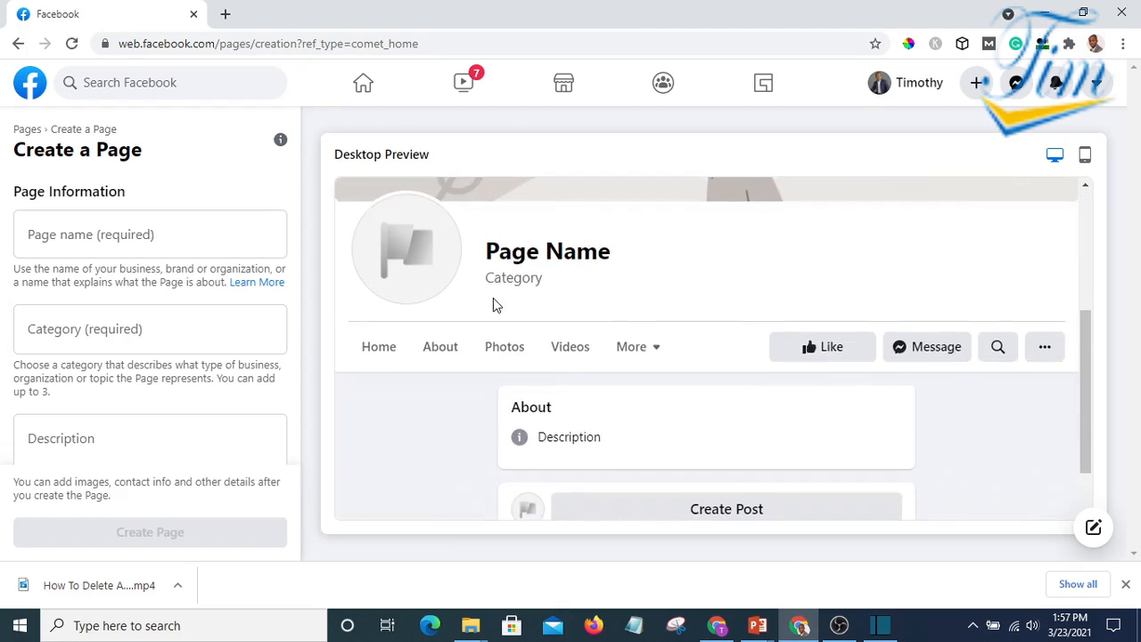
pyautogui.scroll(3, 493, 298)
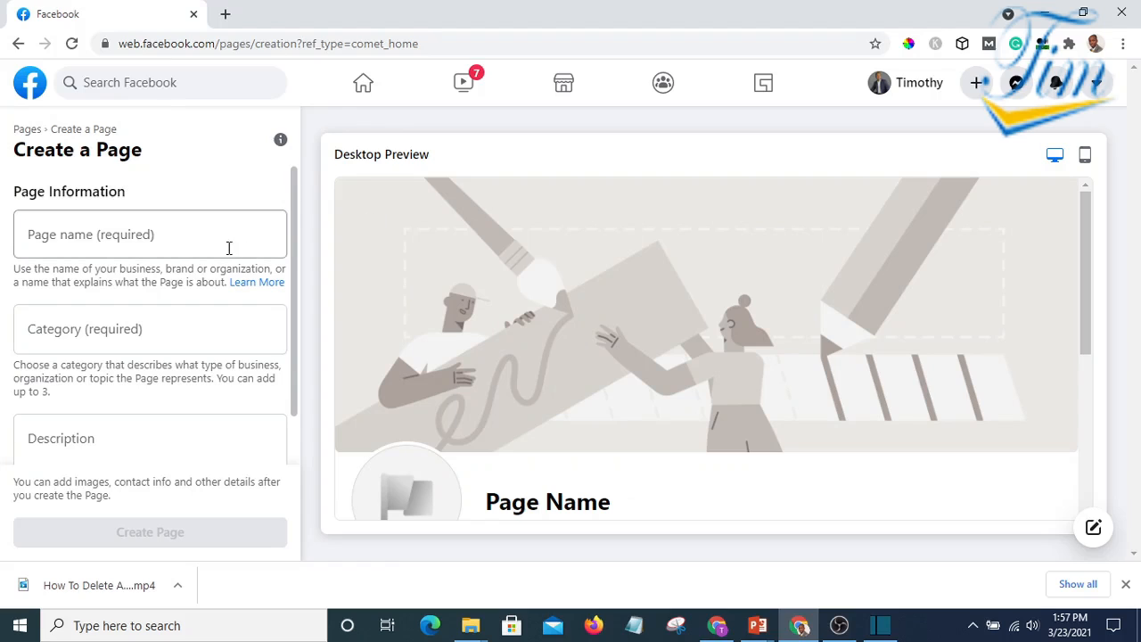
# Step: Enter "Japser Nig Ltd" as the name of the new Page
pyautogui.click(175, 235)
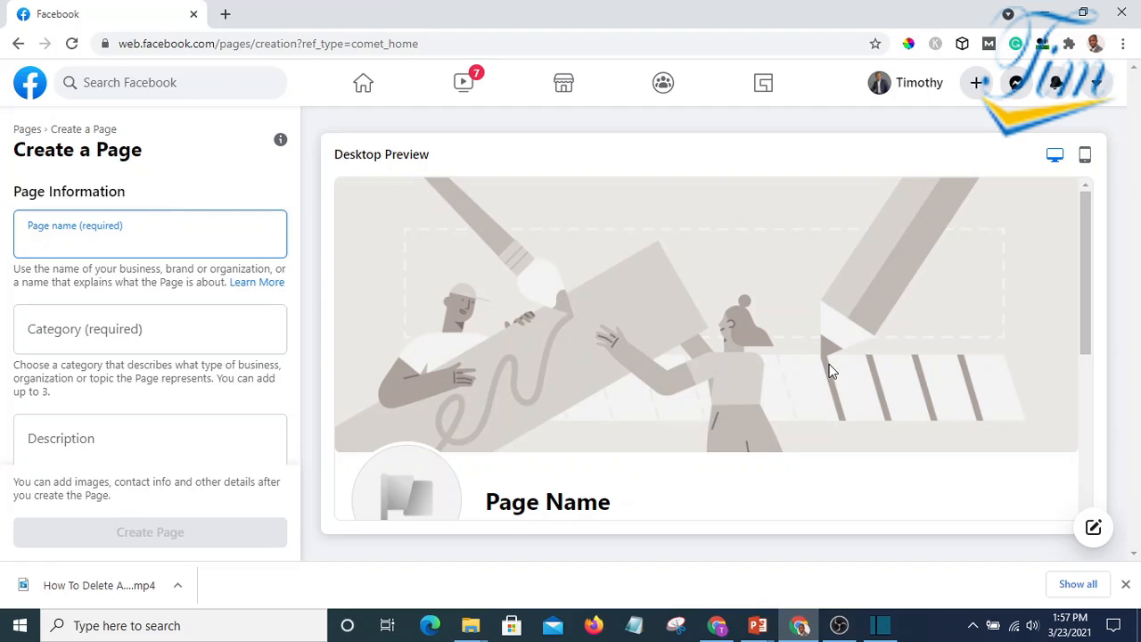
pyautogui.write('J')
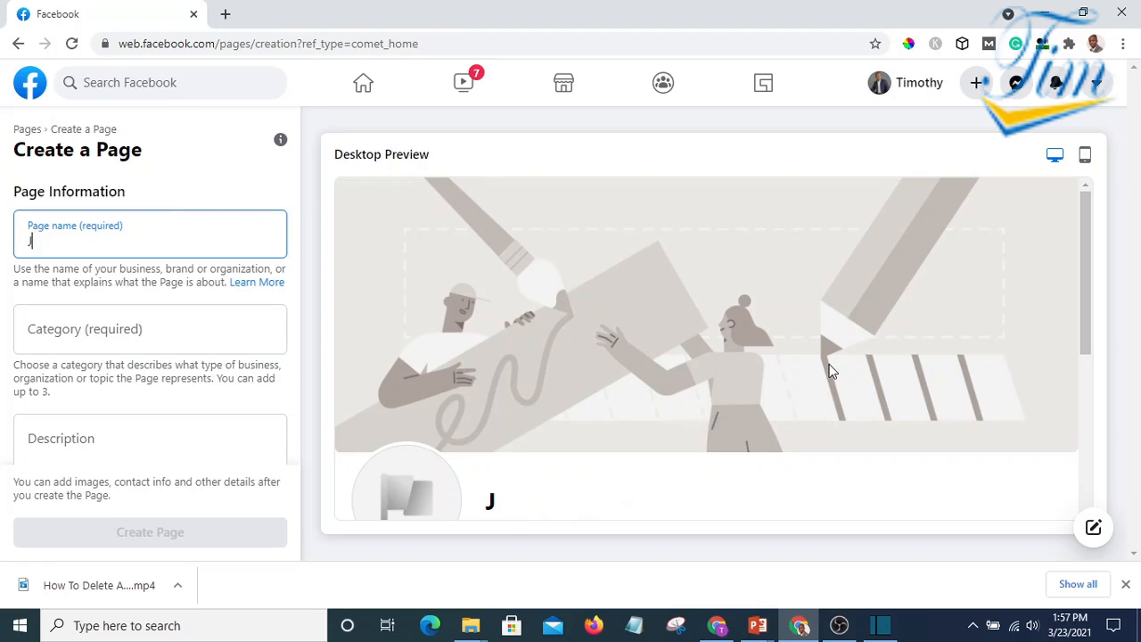
pyautogui.write('apser')
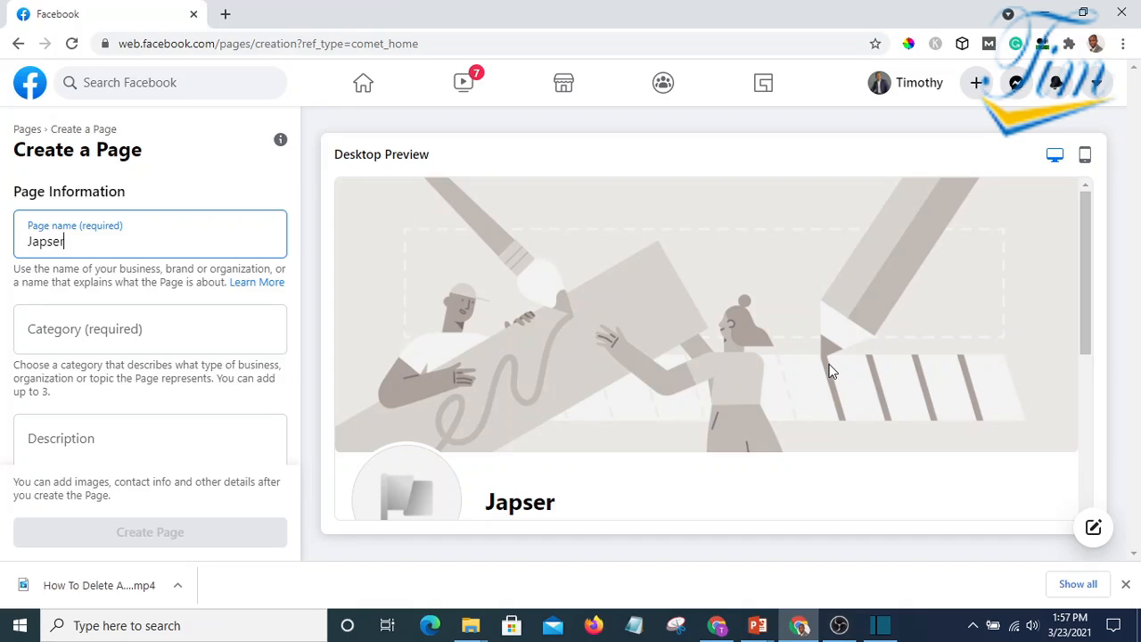
pyautogui.write(' Nig Ltd')
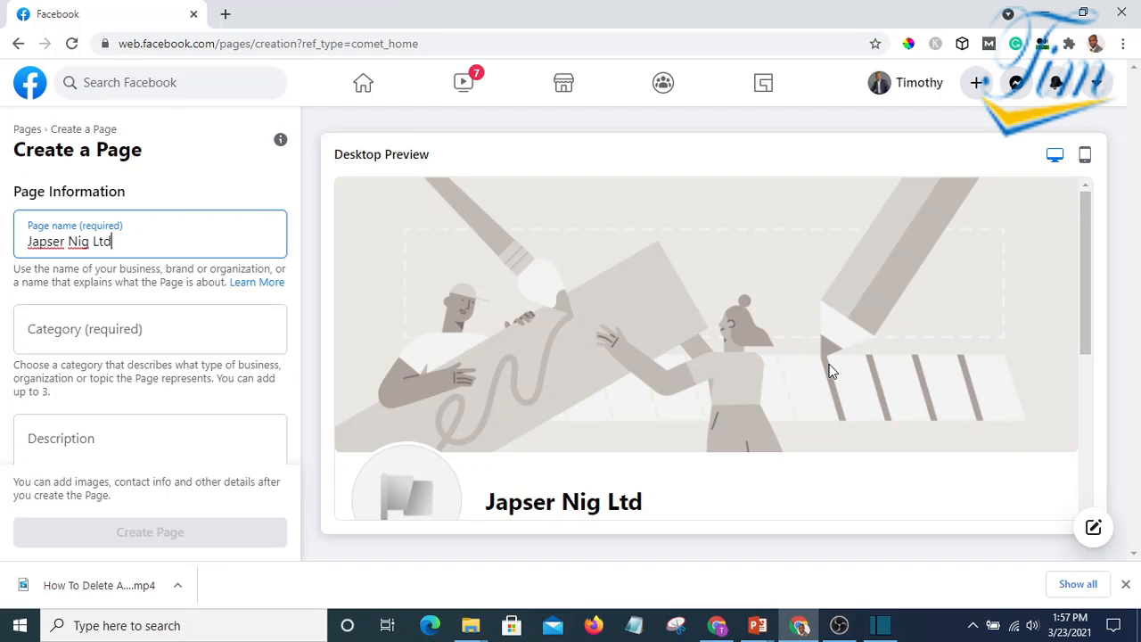
# Step: Search the Page categories for "con", choose Construction Company, and remove that category again
pyautogui.click(192, 334)
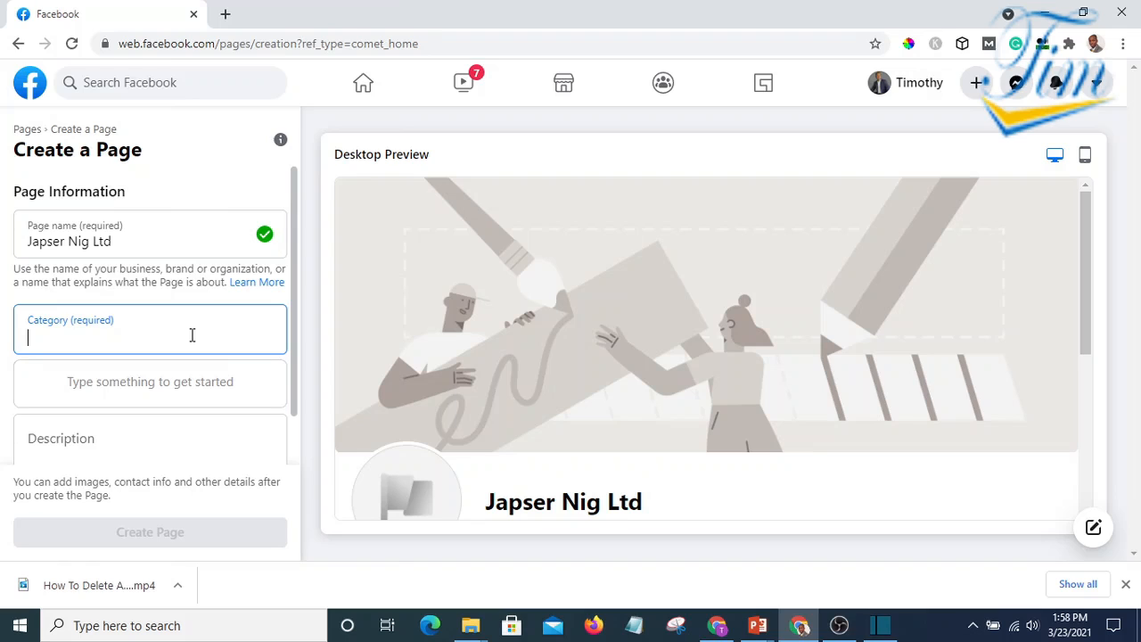
pyautogui.write('con')
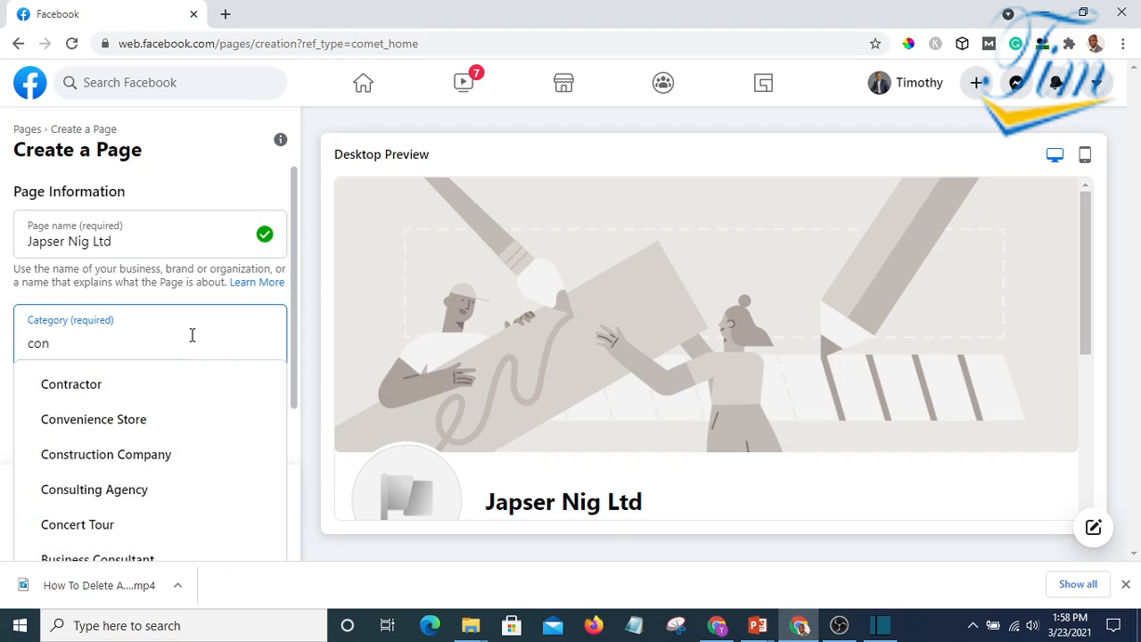
pyautogui.click(151, 456)
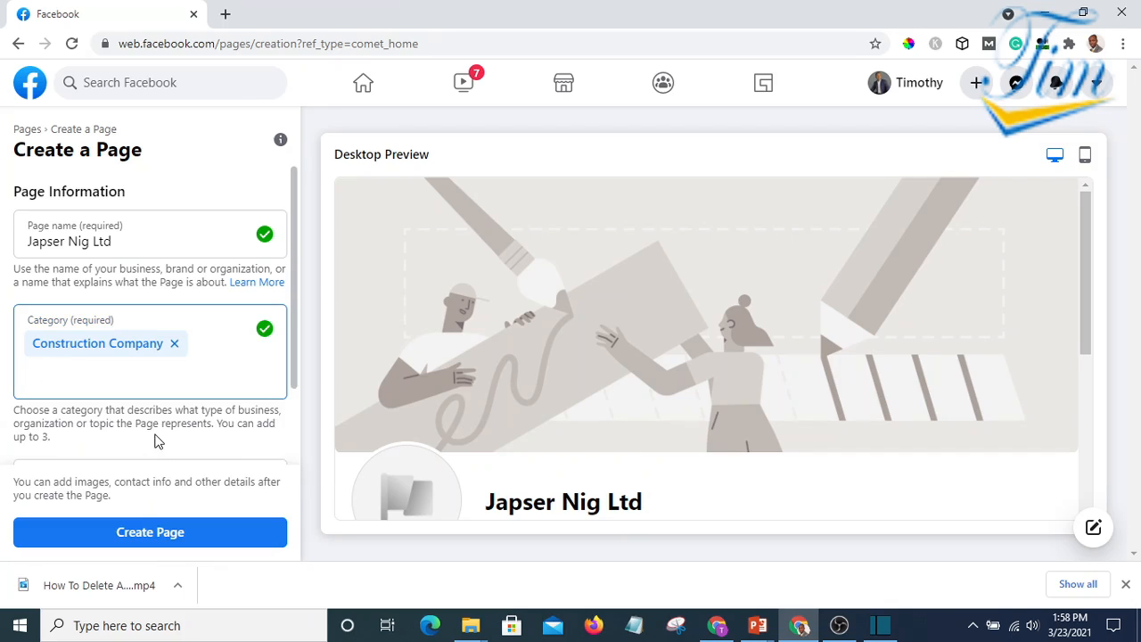
pyautogui.click(174, 344)
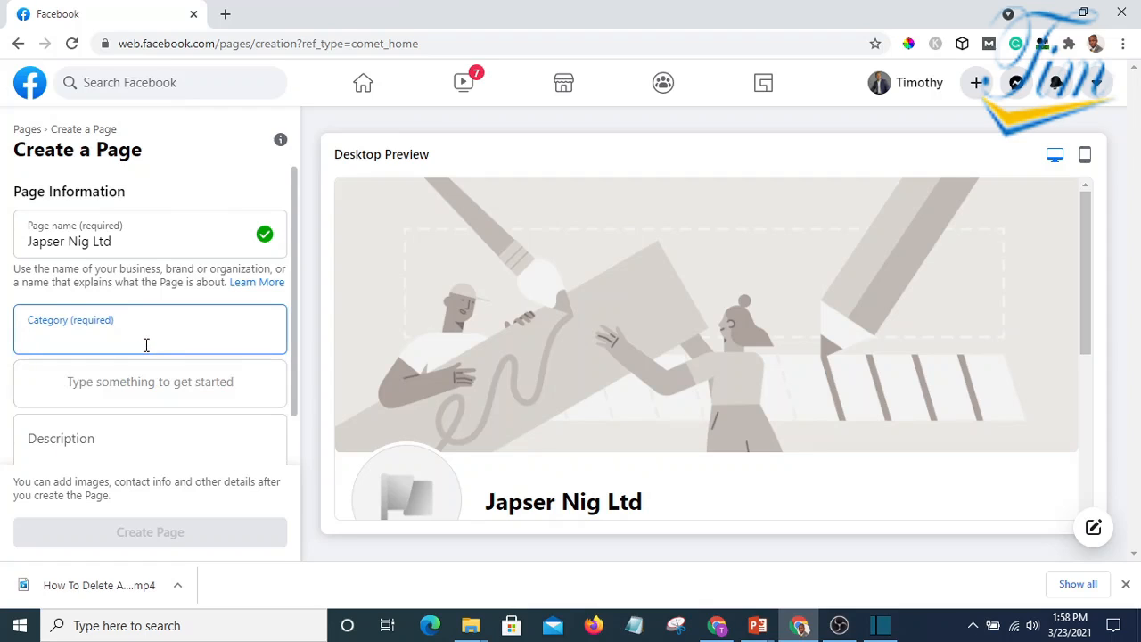
# Step: Search the Page categories for "ecommerce", choose E-commerce Website, and remove that category again
pyautogui.write('ecom')
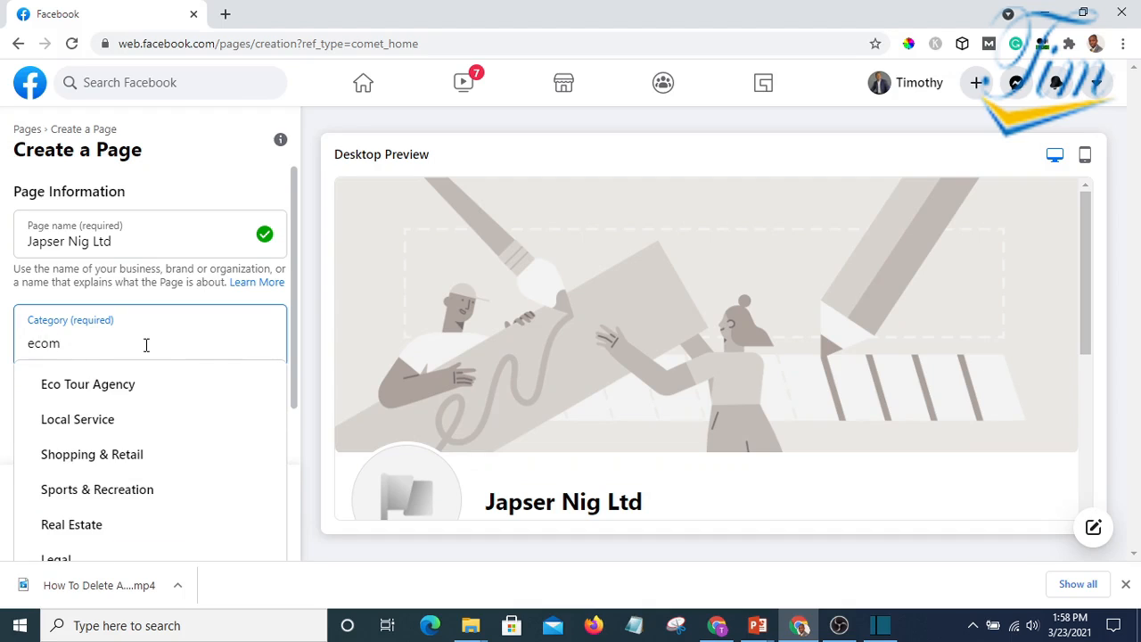
pyautogui.write('mer')
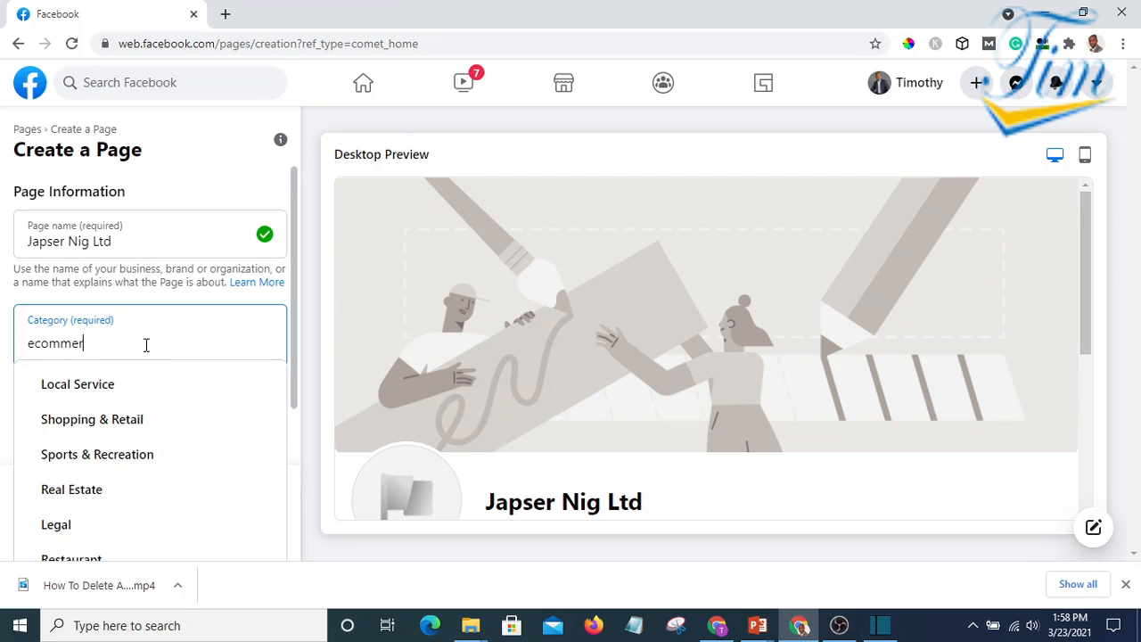
pyautogui.write('ce')
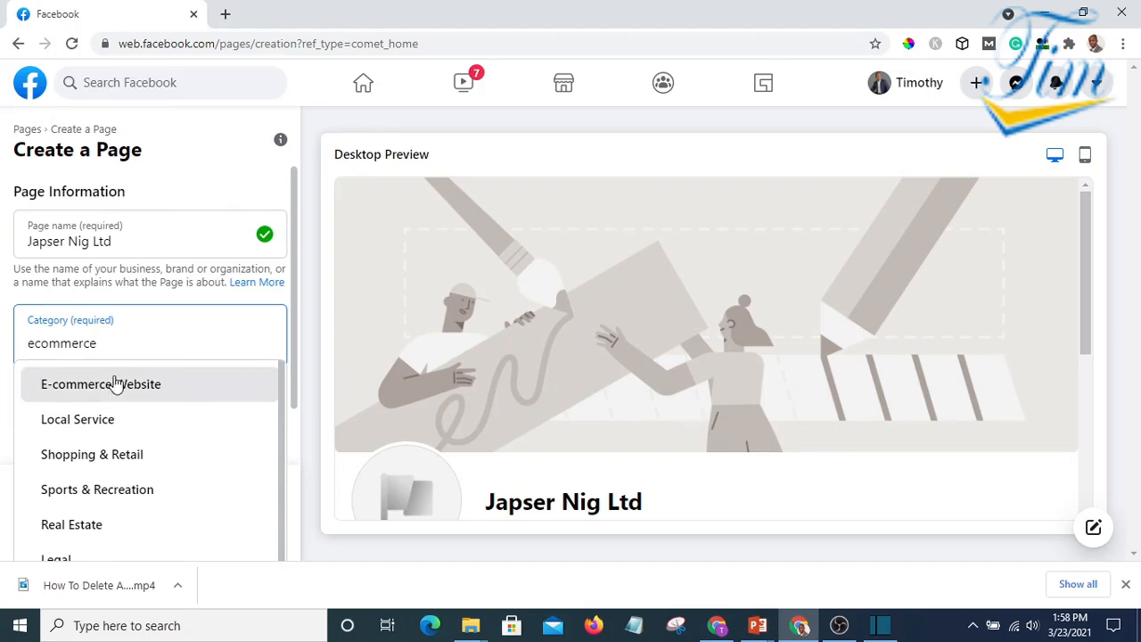
pyautogui.click(123, 387)
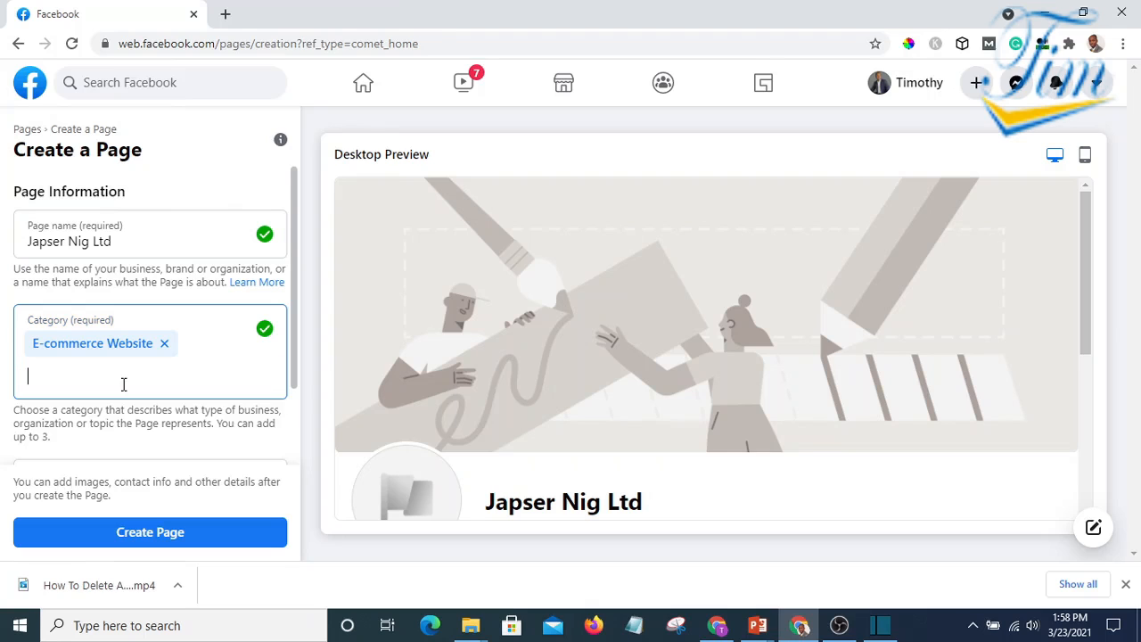
pyautogui.click(164, 344)
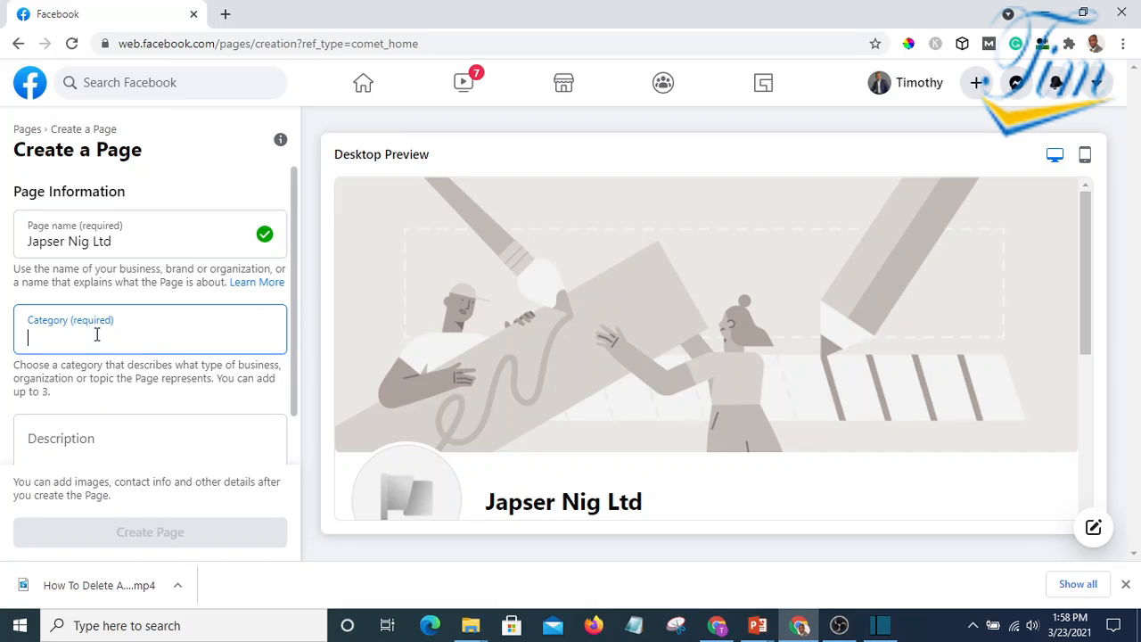
# Step: Search the Page categories for "cons" and set Construction Company as the Page's category
pyautogui.write('c')
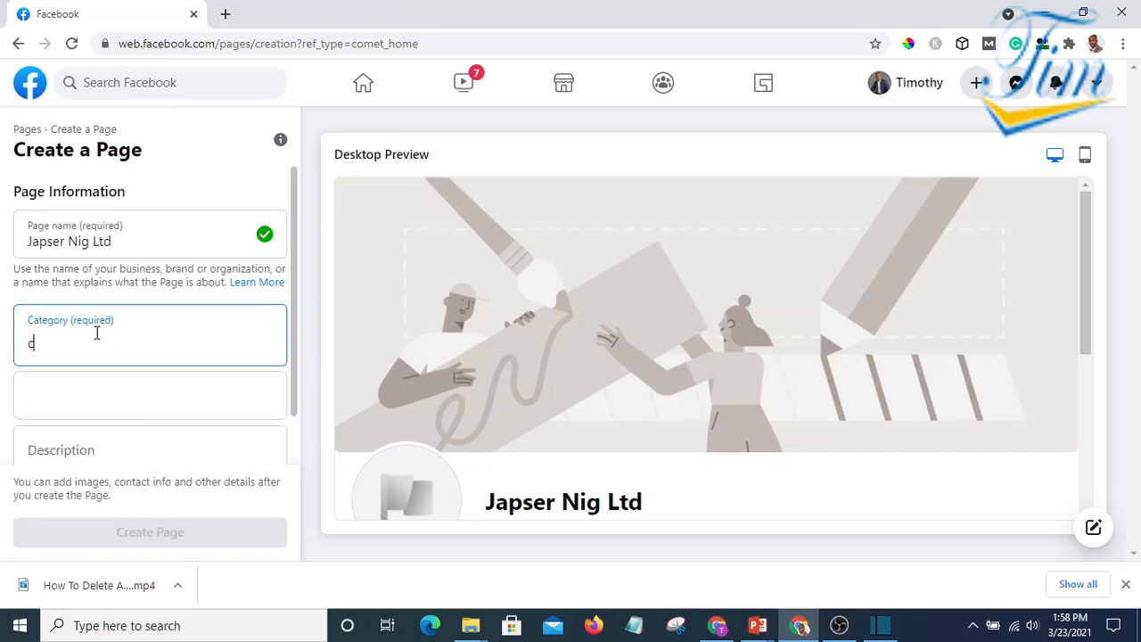
pyautogui.write('ons')
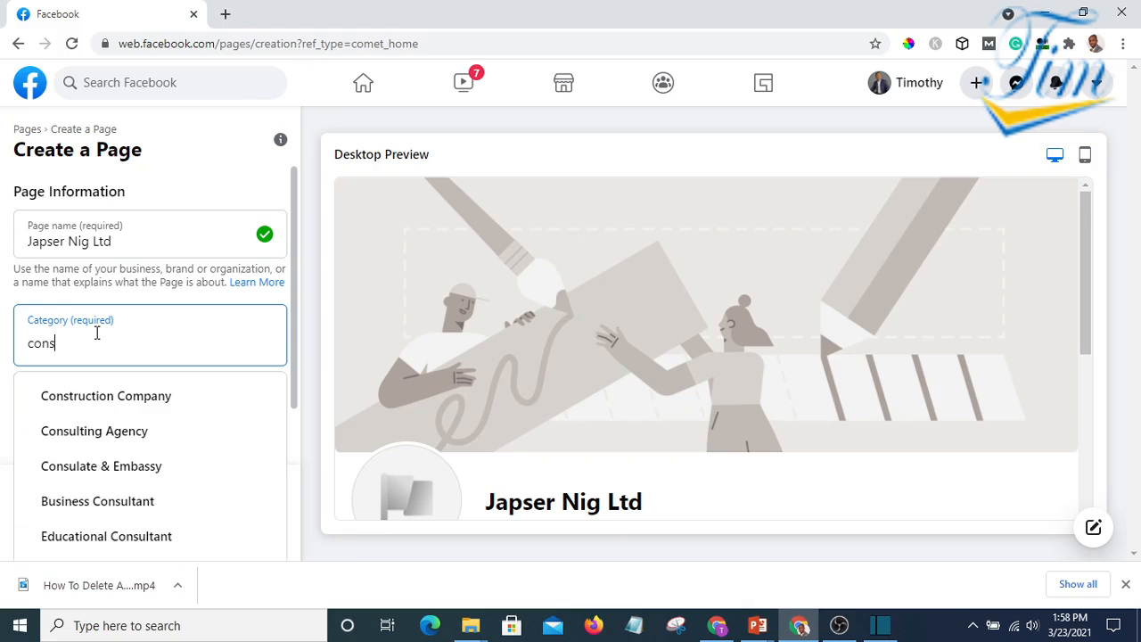
pyautogui.click(107, 399)
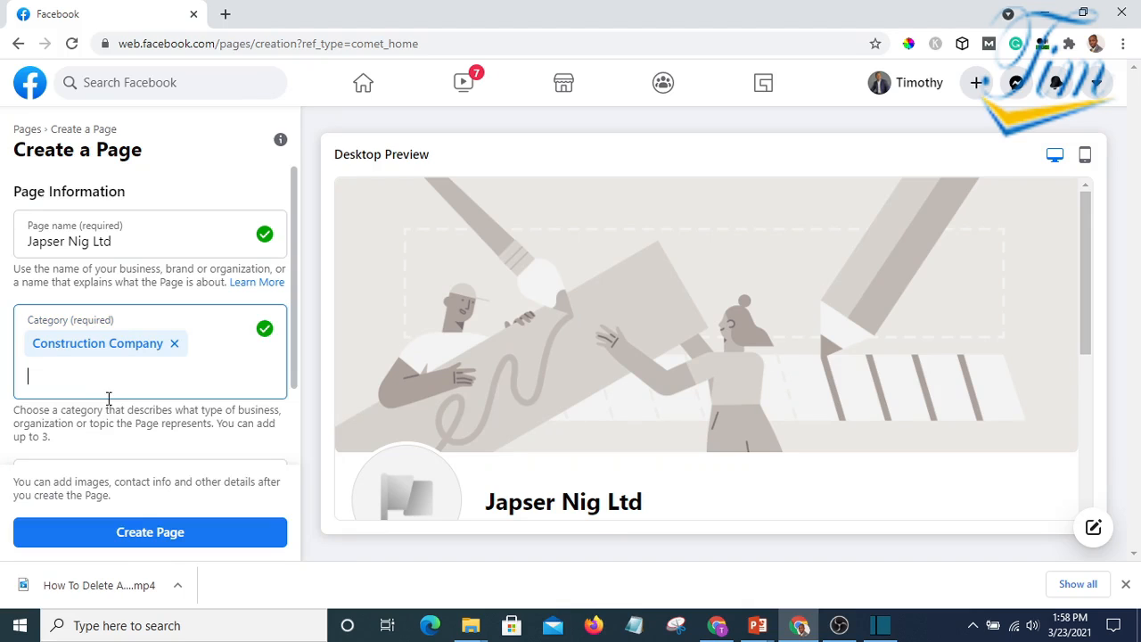
pyautogui.scroll(-2, 187, 370)
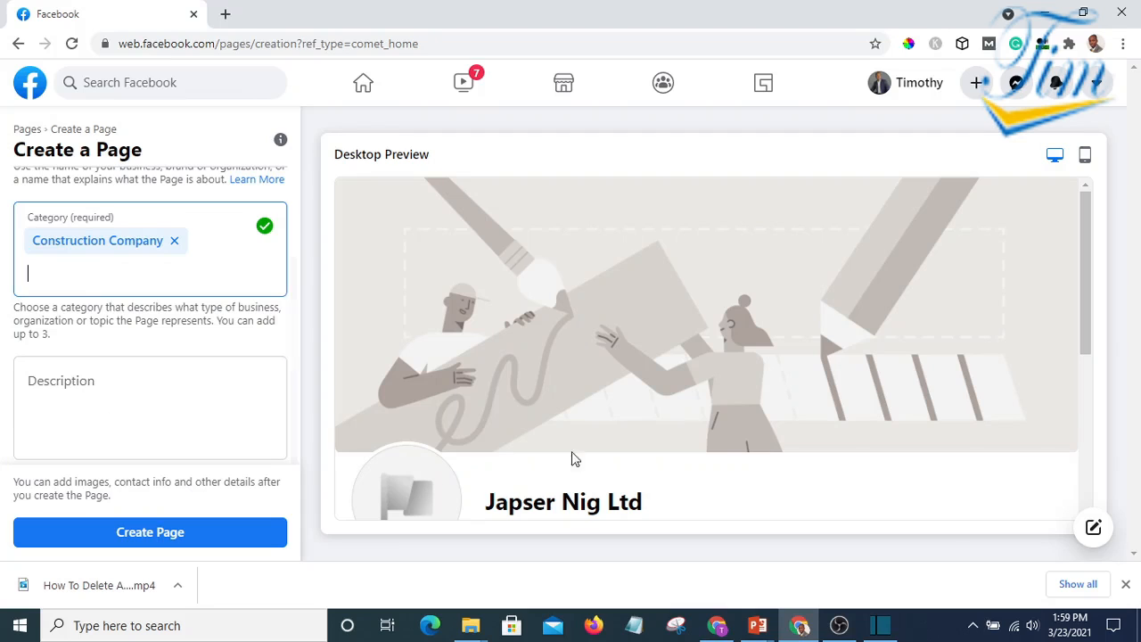
pyautogui.scroll(-1, 571, 458)
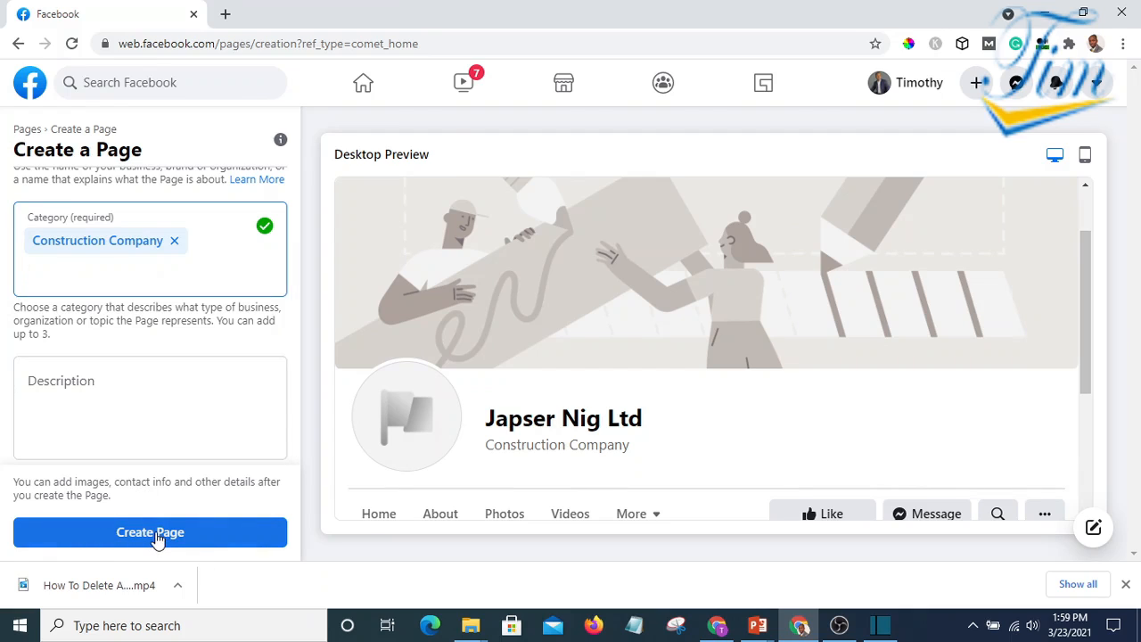
pyautogui.scroll(-1, 958, 433)
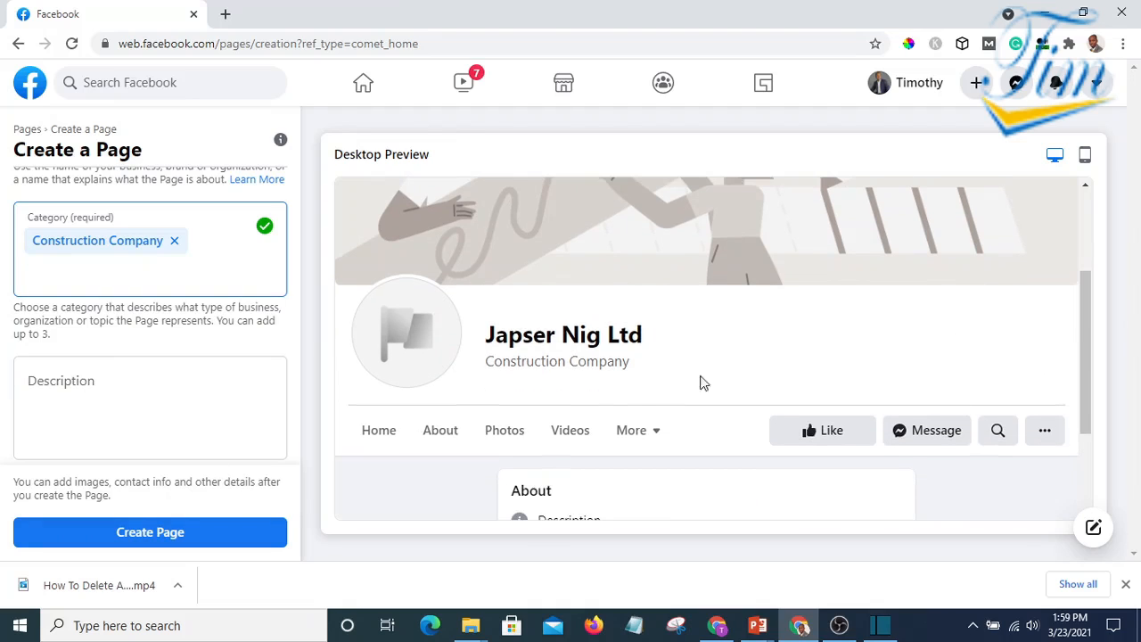
pyautogui.click(444, 431)
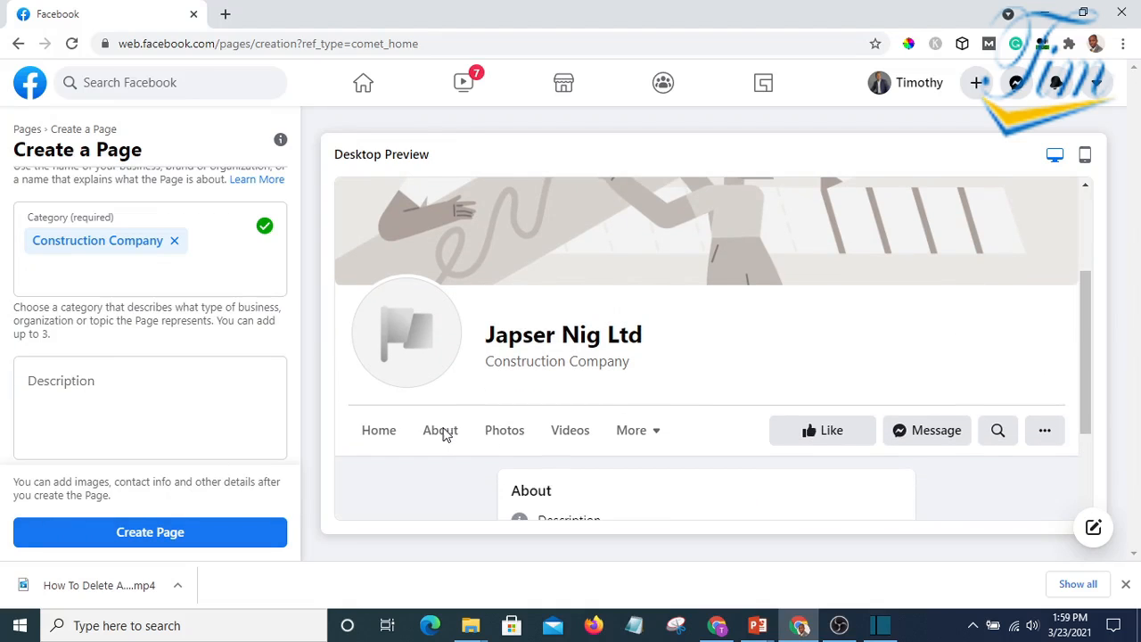
pyautogui.scroll(1, 377, 384)
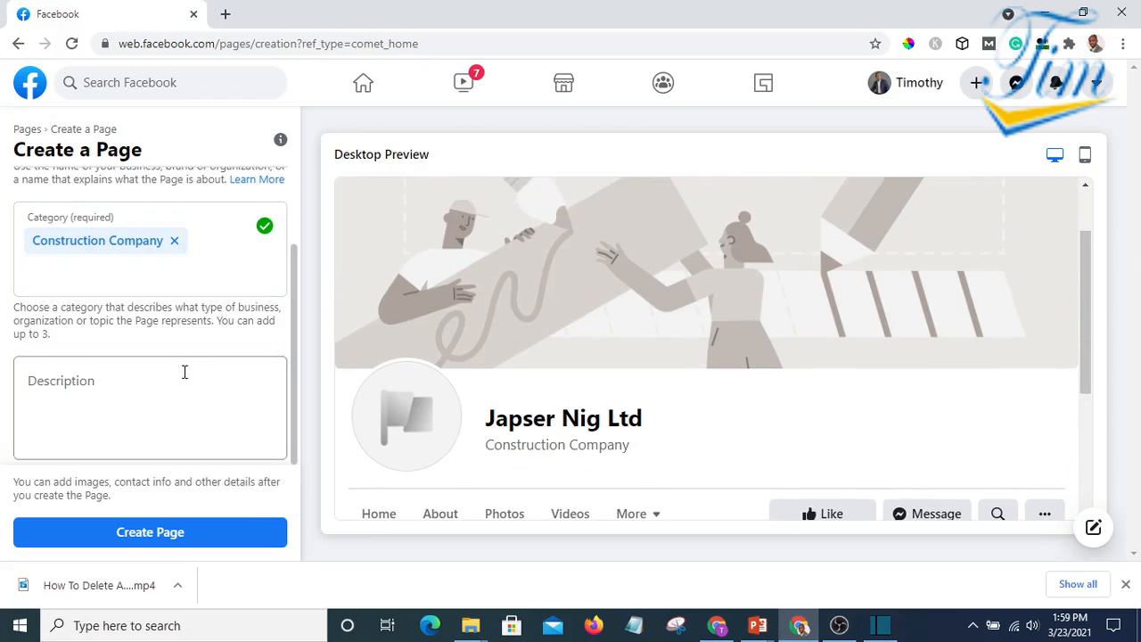
pyautogui.scroll(1, 226, 291)
pyautogui.scroll(-1, 492, 499)
pyautogui.scroll(-1, 157, 443)
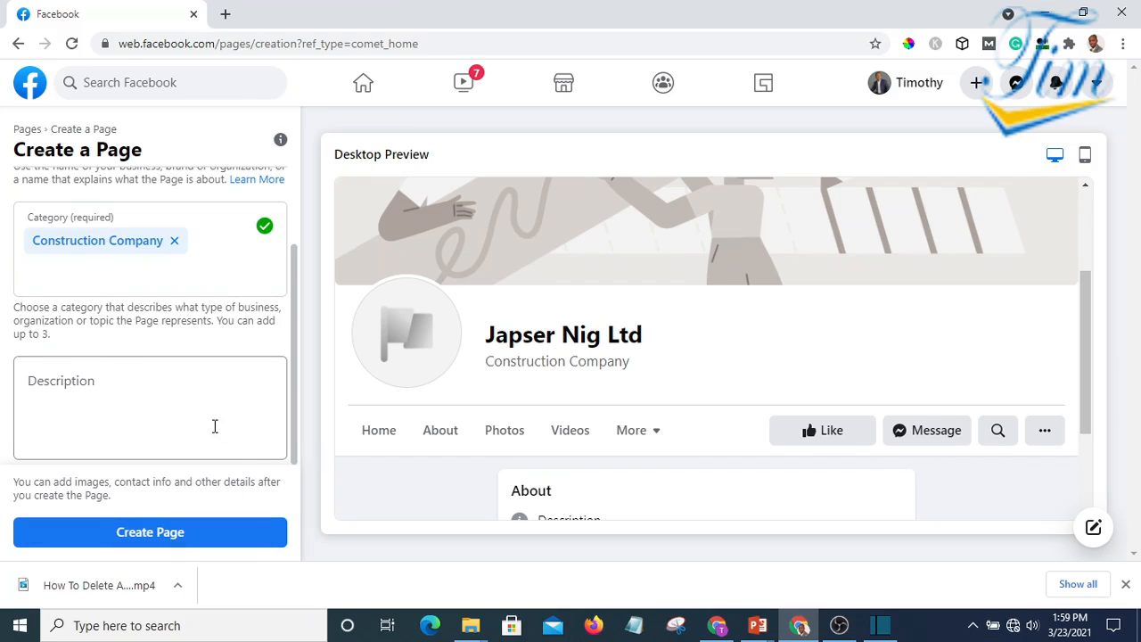
pyautogui.scroll(1, 196, 417)
pyautogui.scroll(-1, 200, 417)
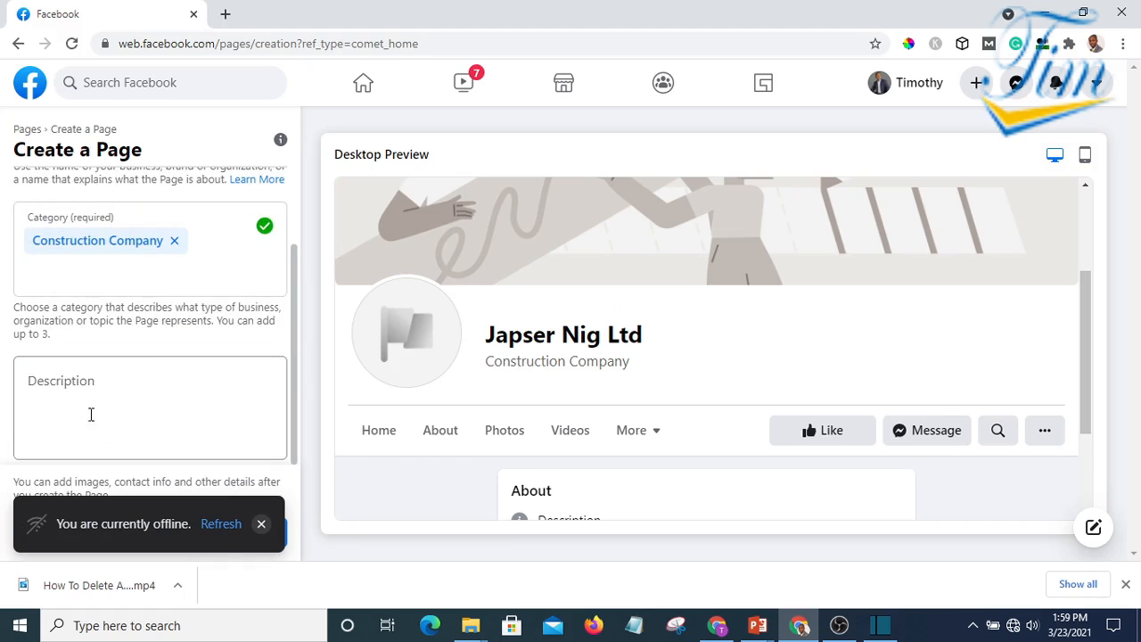
pyautogui.scroll(1, 155, 440)
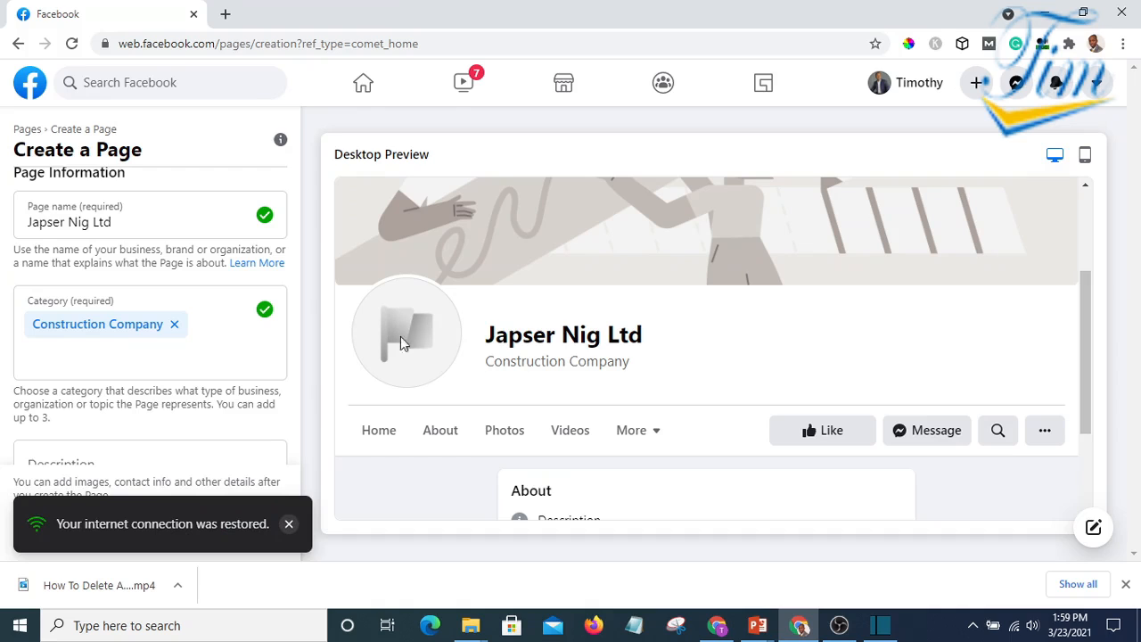
pyautogui.scroll(2, 713, 357)
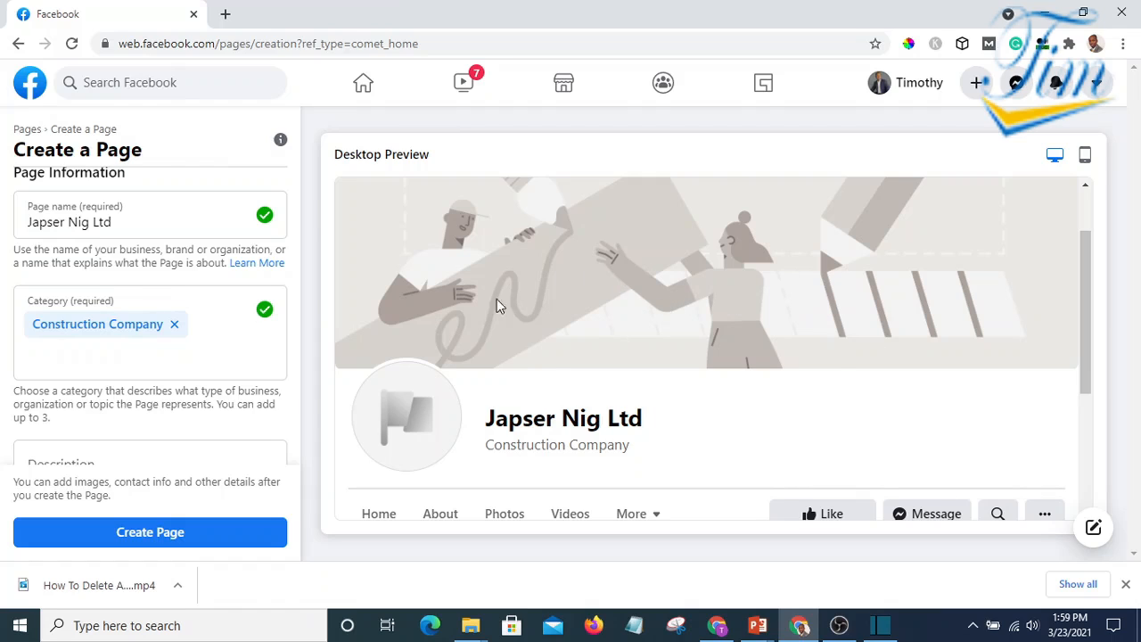
pyautogui.scroll(-3, 496, 299)
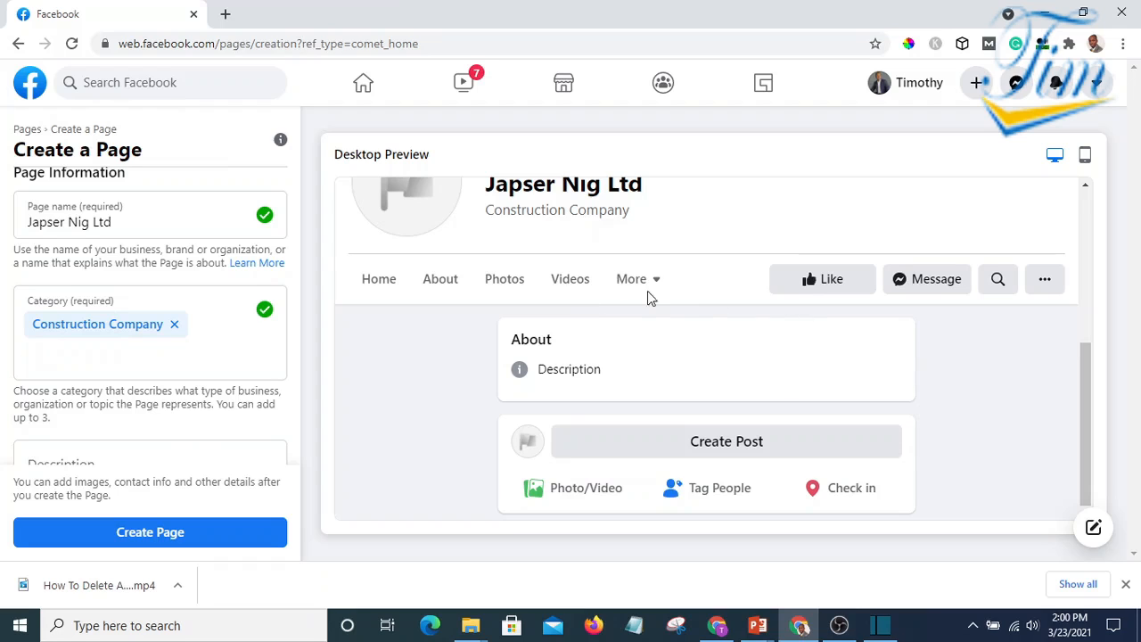
pyautogui.scroll(3, 714, 331)
pyautogui.scroll(-1, 712, 328)
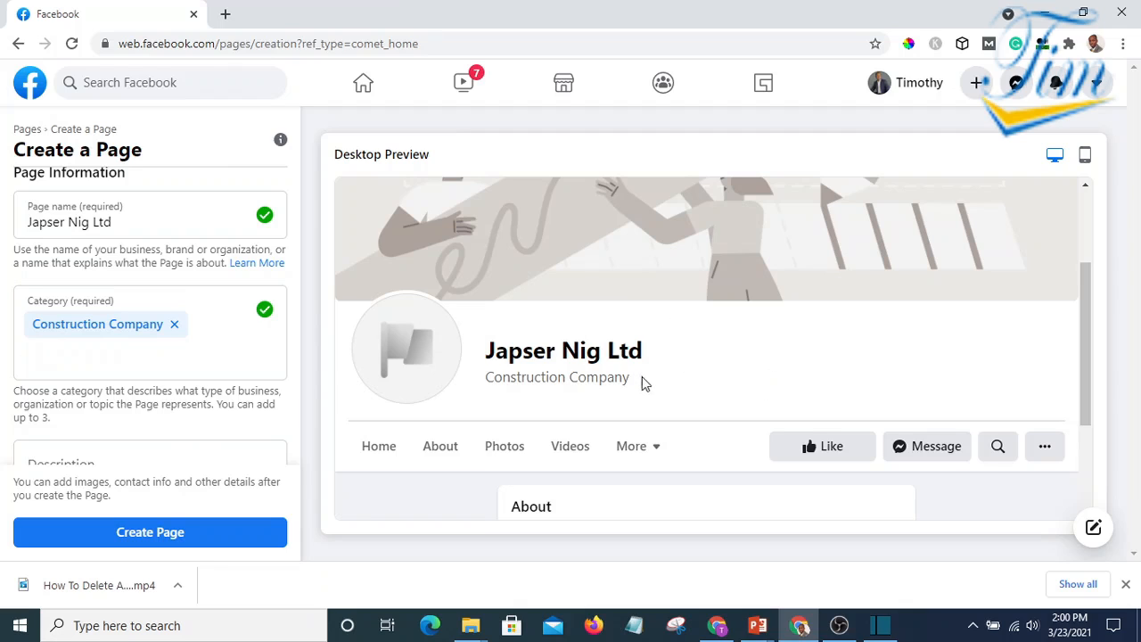
pyautogui.scroll(2, 649, 382)
pyautogui.scroll(-2, 680, 369)
pyautogui.scroll(-1, 129, 330)
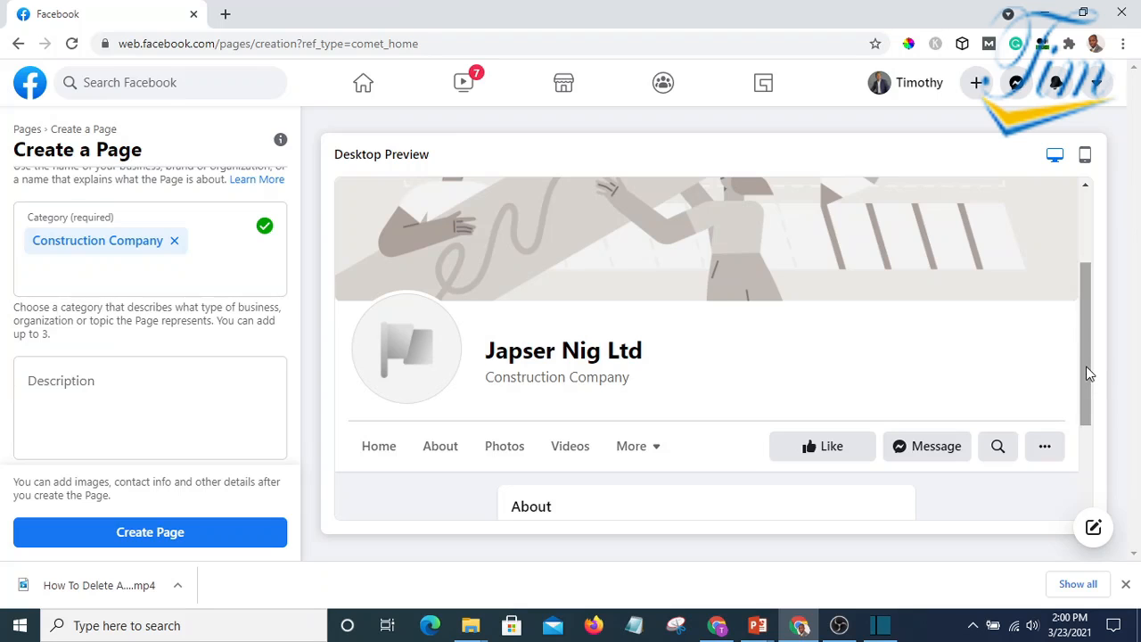
pyautogui.moveTo(1088, 369); pyautogui.dragTo(1064, 395)
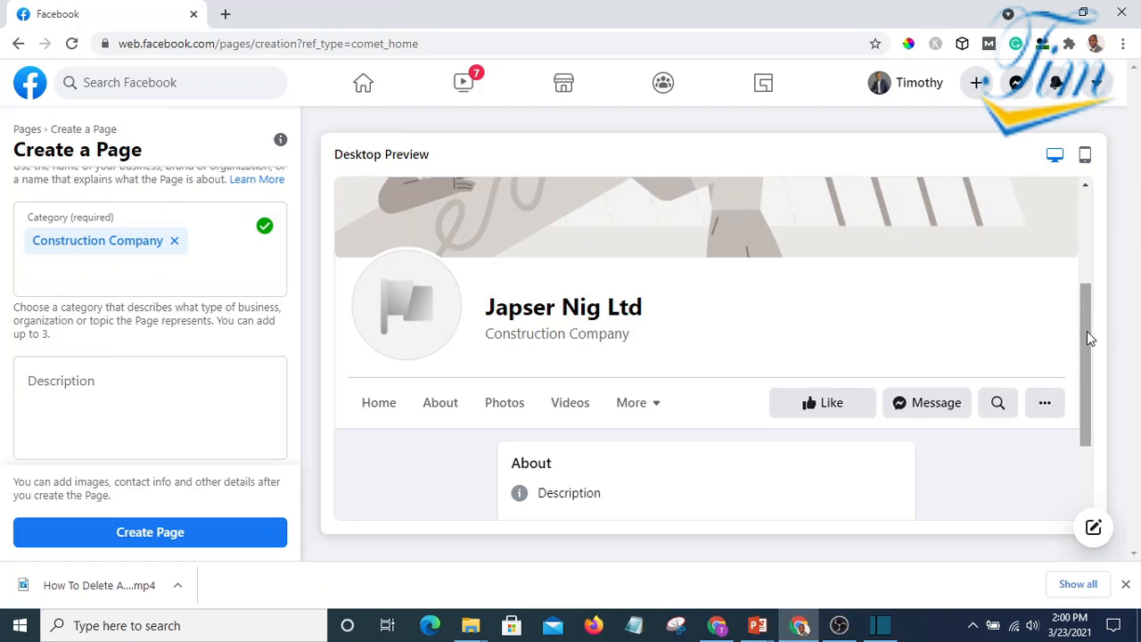
pyautogui.moveTo(1087, 330); pyautogui.dragTo(1104, 239)
pyautogui.scroll(-3, 1076, 292)
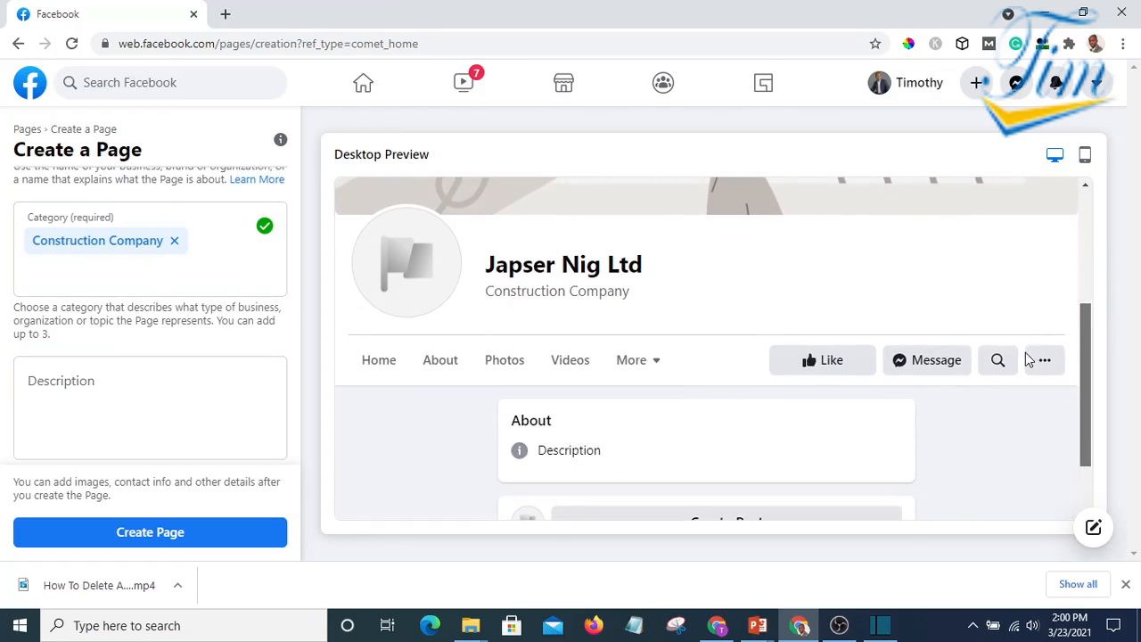
pyautogui.scroll(4, 636, 300)
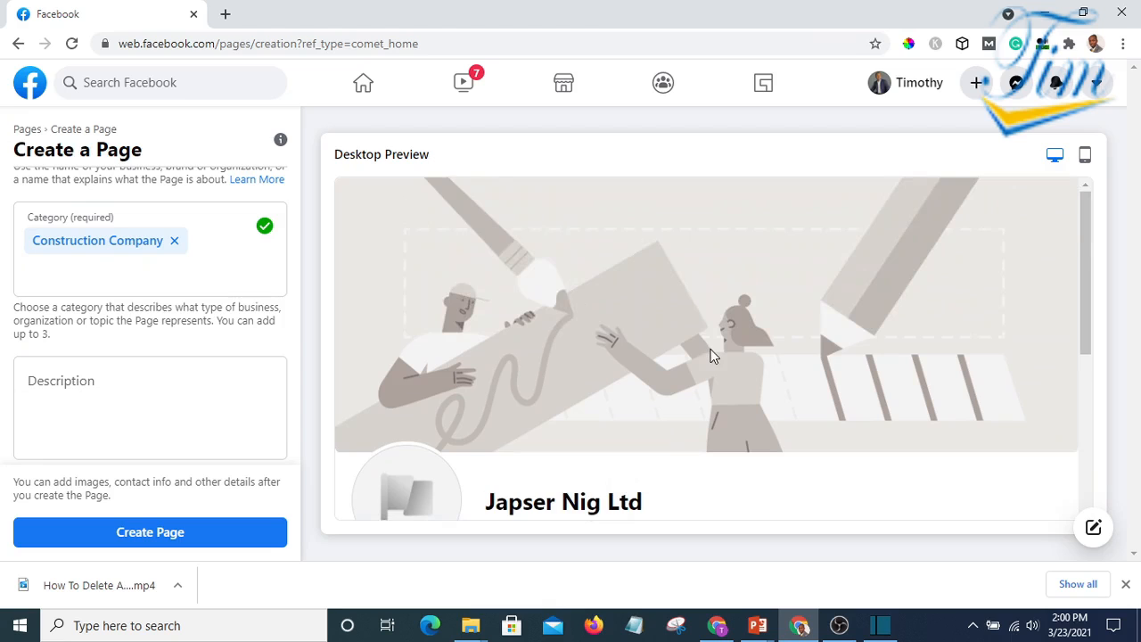
# Step: Review the Japser Nig Ltd desktop preview, comparing the Page header, navigation tabs, Like and Message buttons, About section and posting options
pyautogui.scroll(-2, 711, 356)
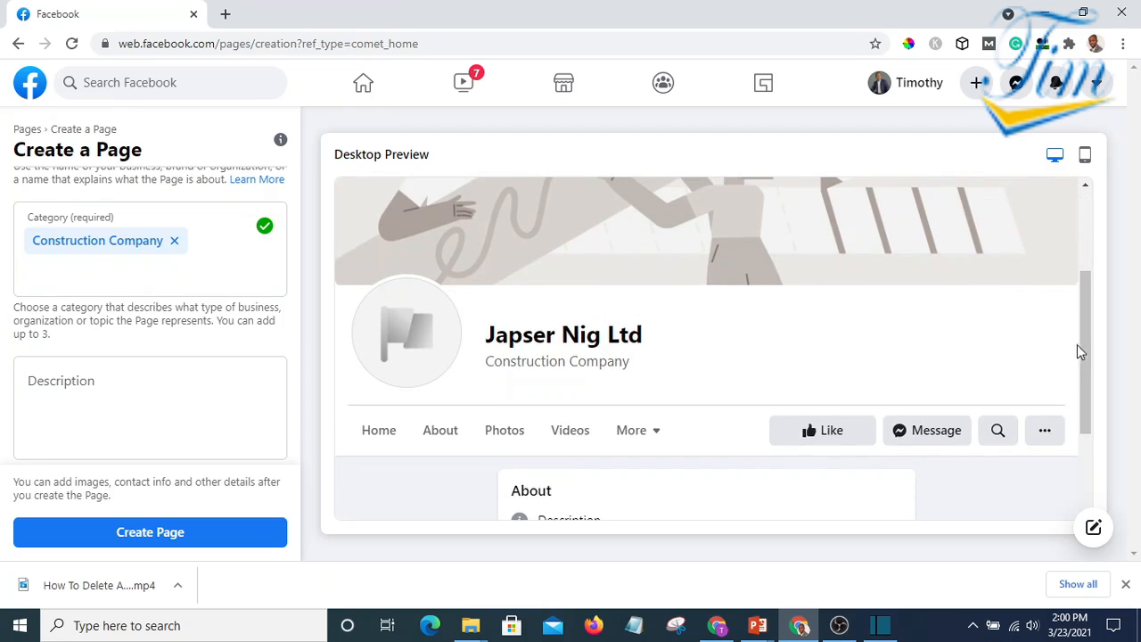
pyautogui.moveTo(1083, 344); pyautogui.dragTo(1060, 329)
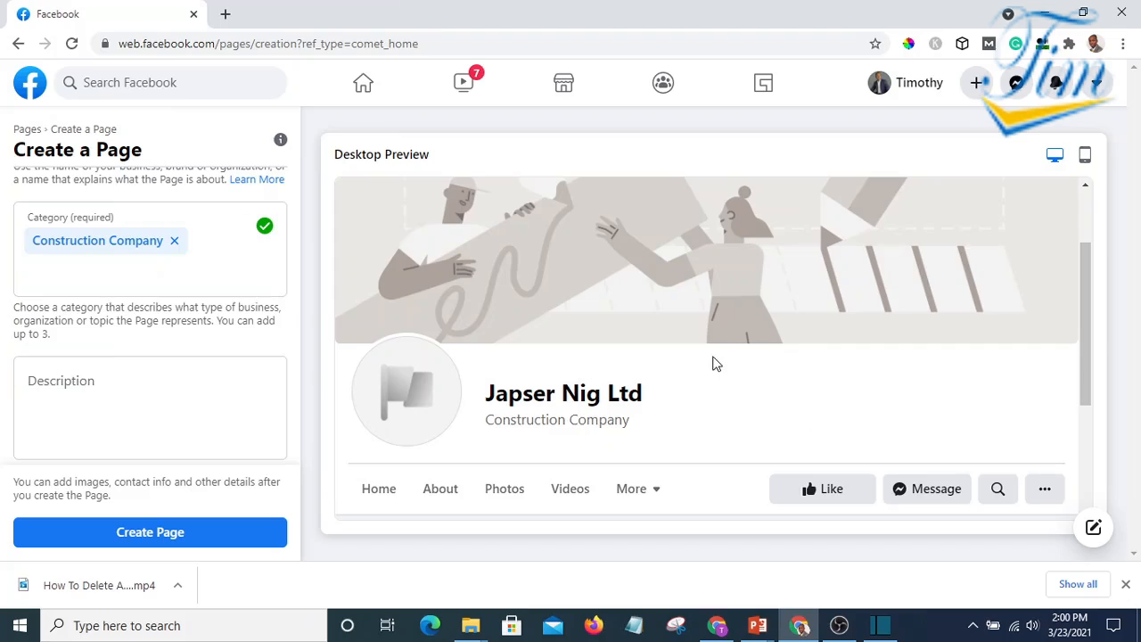
pyautogui.scroll(-1, 494, 423)
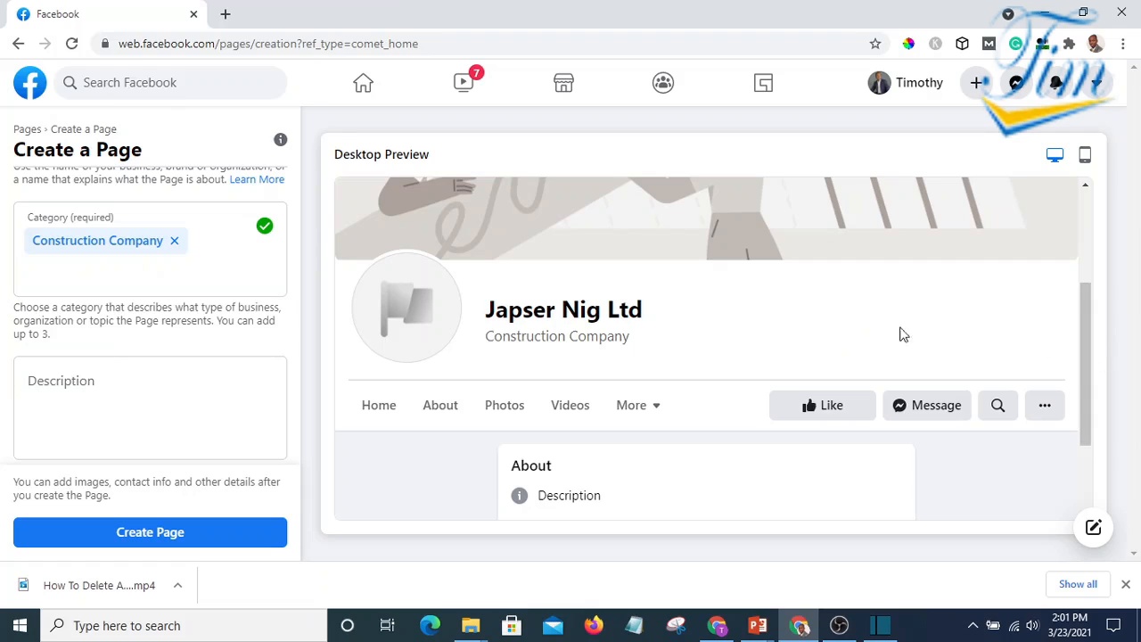
pyautogui.scroll(1, 761, 336)
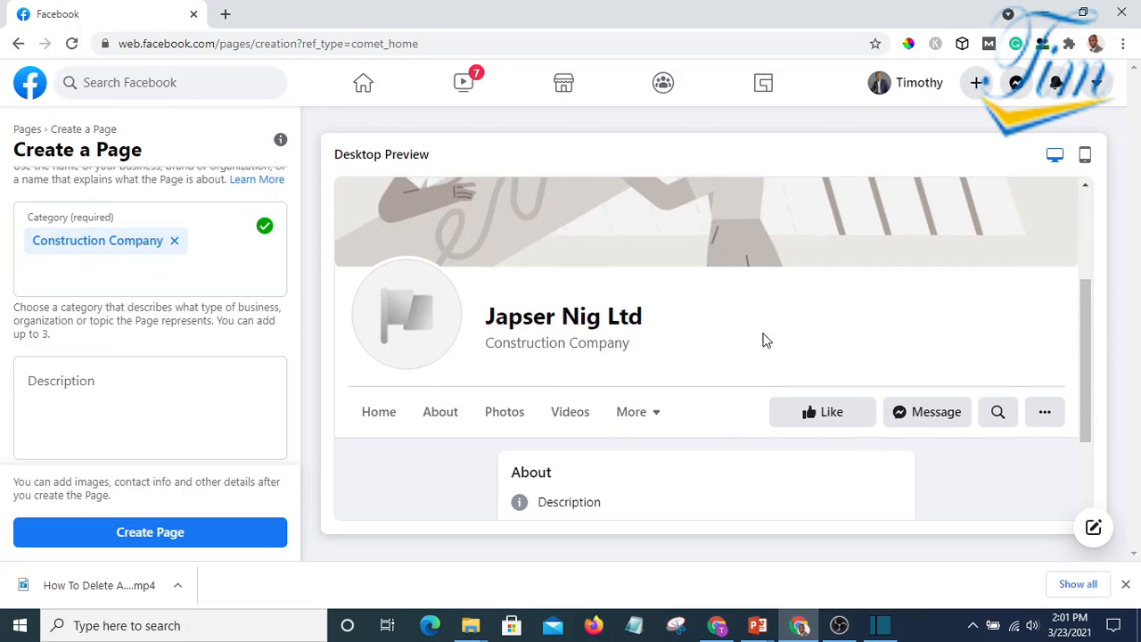
pyautogui.scroll(-2, 760, 339)
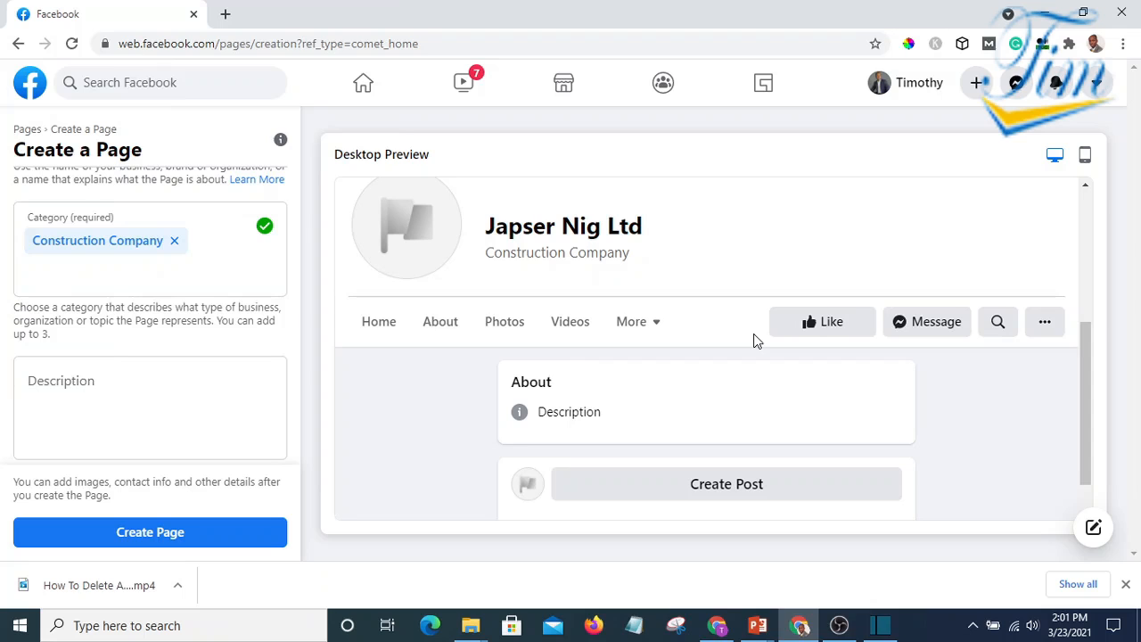
pyautogui.scroll(2, 758, 321)
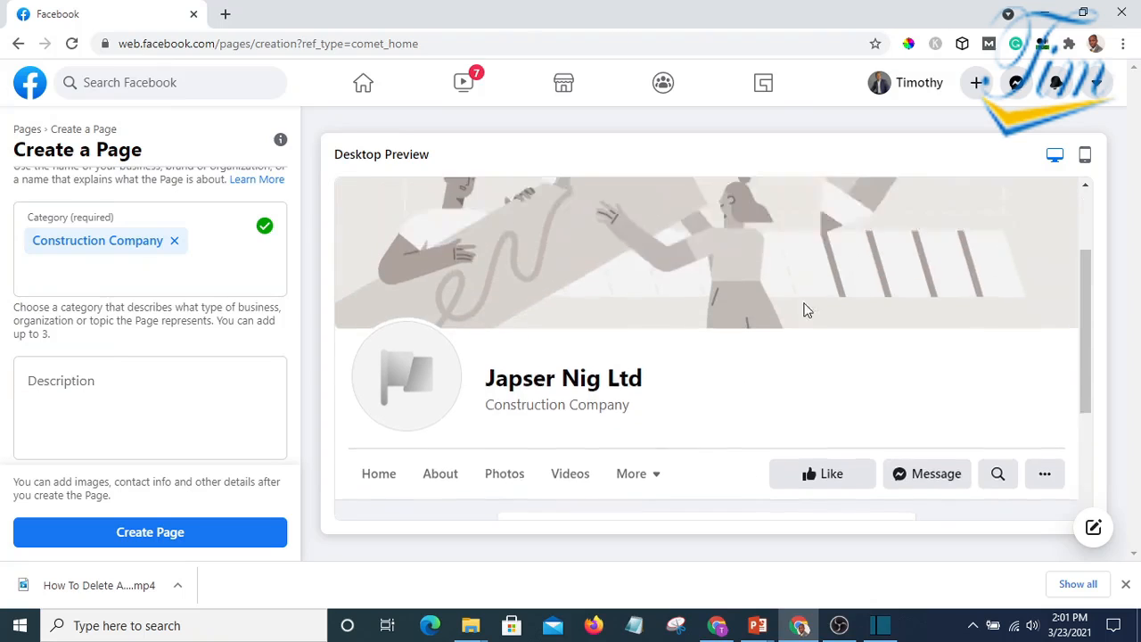
pyautogui.scroll(-1, 807, 294)
pyautogui.scroll(1, 602, 366)
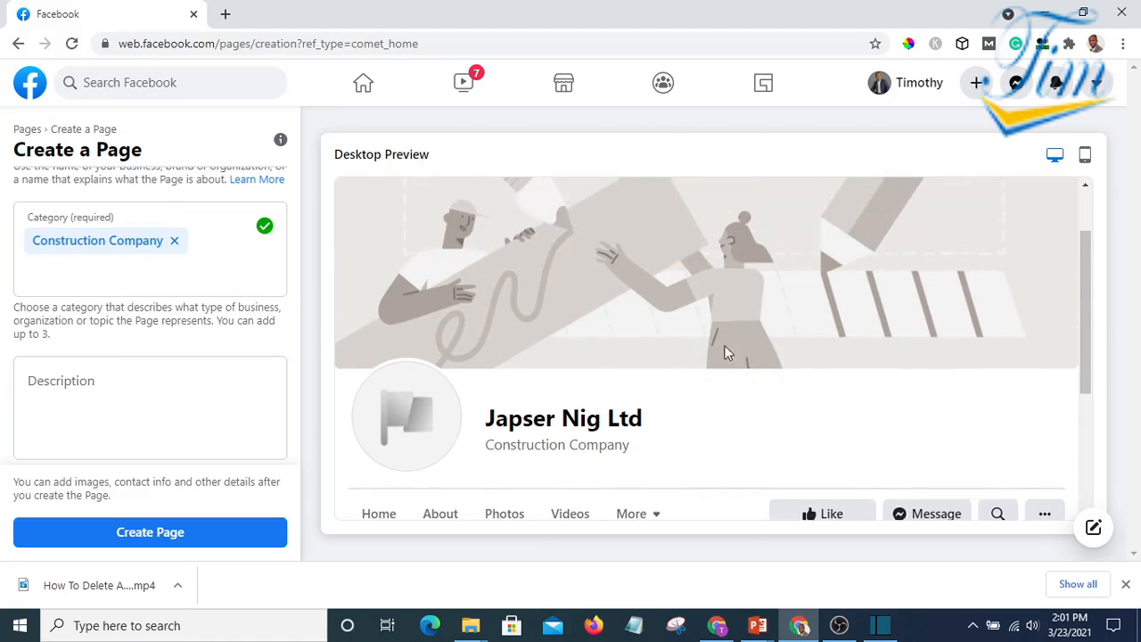
pyautogui.scroll(-2, 773, 385)
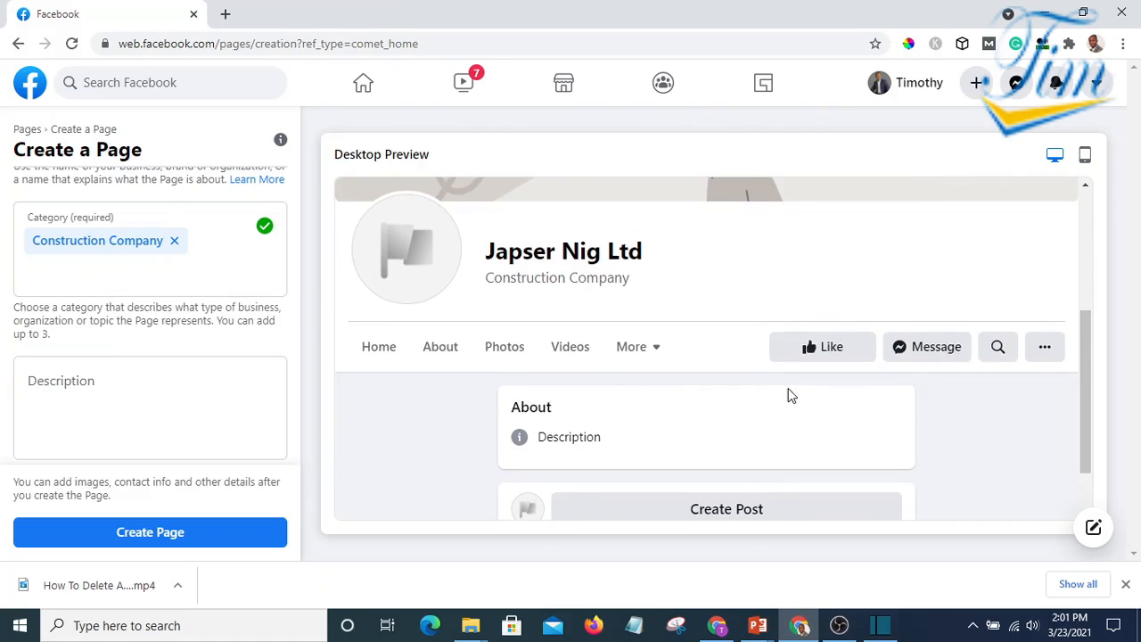
pyautogui.scroll(-1, 790, 395)
pyautogui.scroll(3, 675, 337)
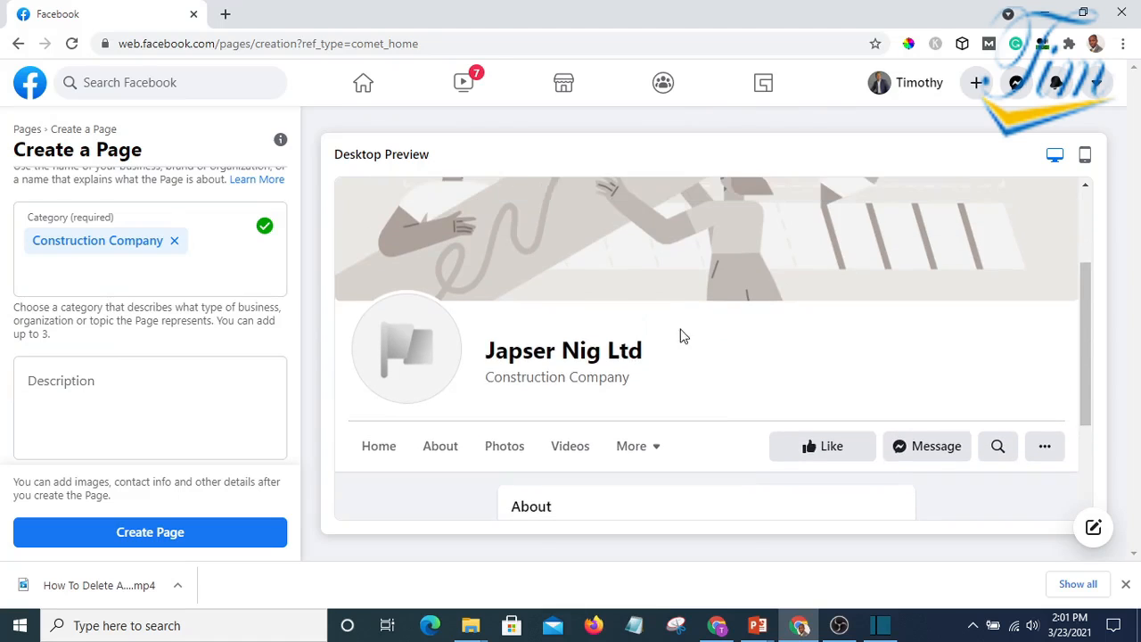
pyautogui.scroll(-3, 785, 279)
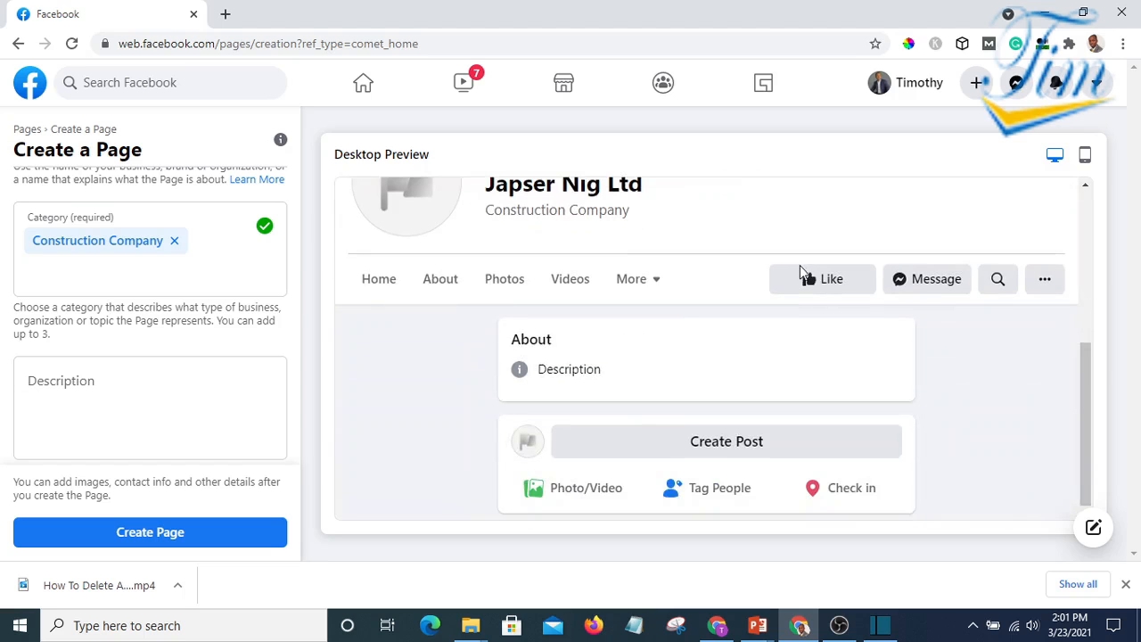
pyautogui.scroll(2, 798, 270)
pyautogui.scroll(-2, 758, 294)
pyautogui.scroll(3, 713, 316)
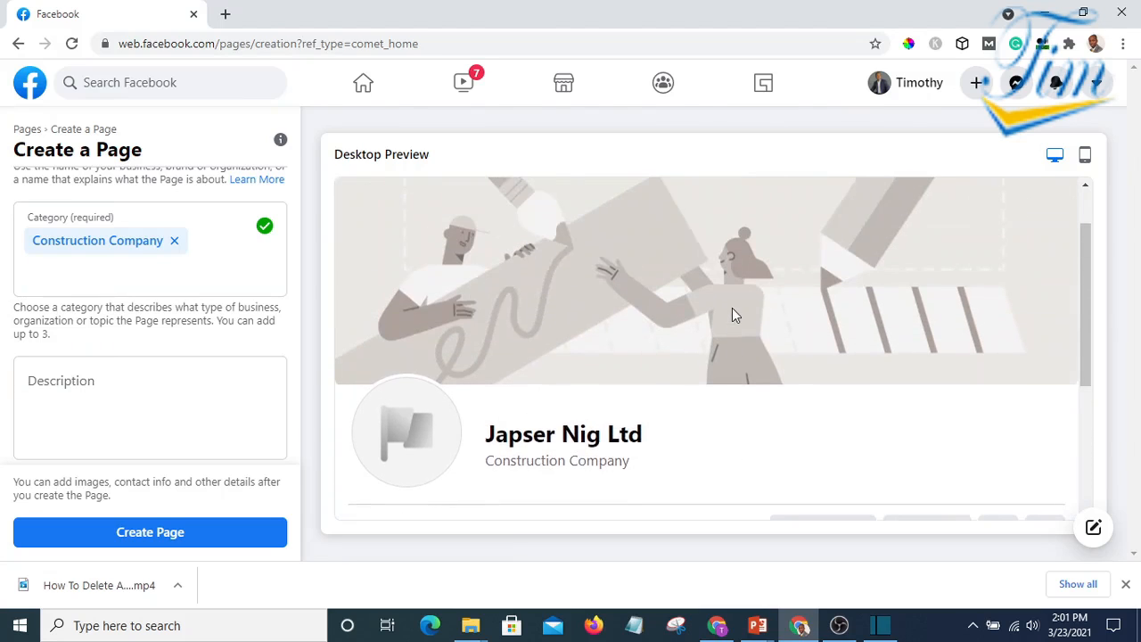
pyautogui.scroll(-3, 728, 302)
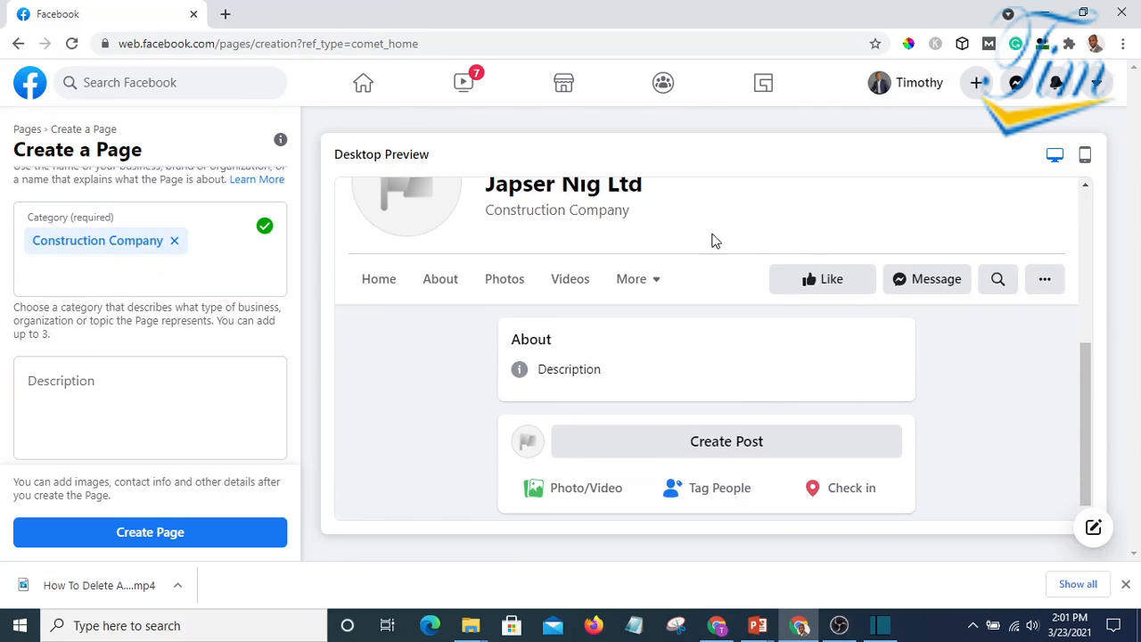
pyautogui.scroll(1, 784, 303)
pyautogui.scroll(1, 781, 283)
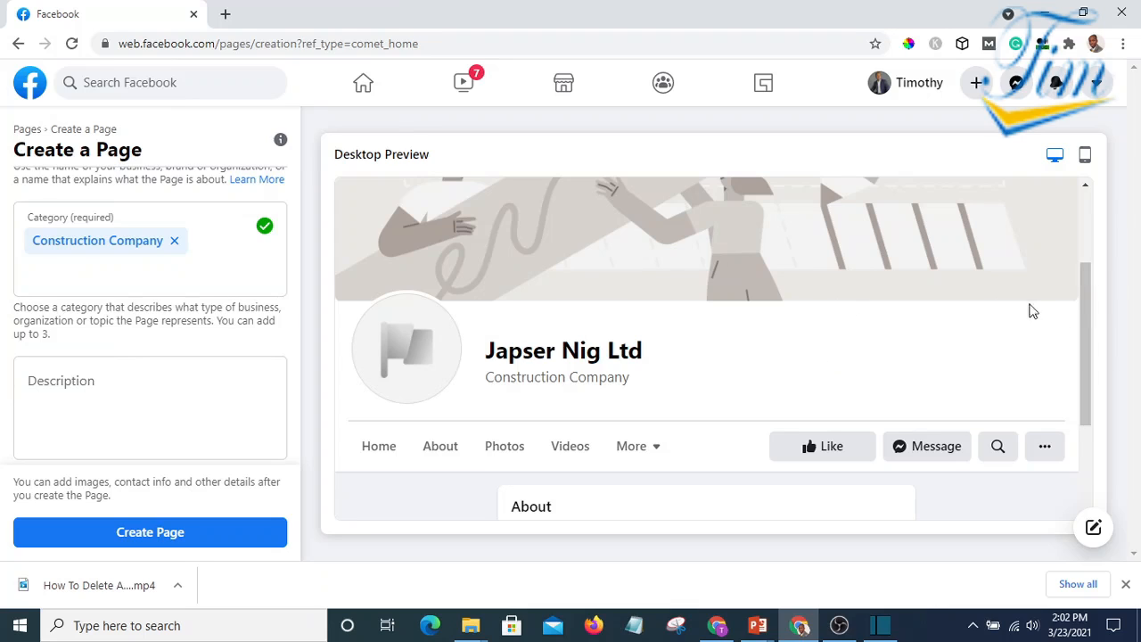
pyautogui.moveTo(1085, 359)
pyautogui.mouseDown()
pyautogui.moveTo(1084, 318)
pyautogui.moveTo(1077, 371)
pyautogui.mouseUp()
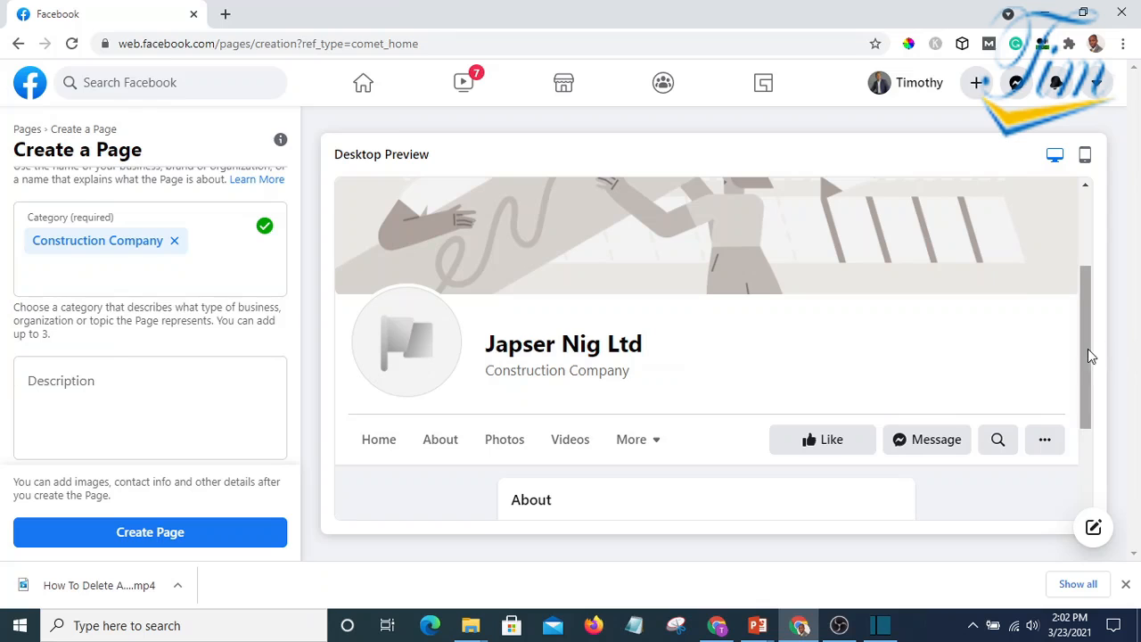
pyautogui.moveTo(1088, 349)
pyautogui.mouseDown()
pyautogui.moveTo(1093, 295)
pyautogui.moveTo(1092, 347)
pyautogui.mouseUp()
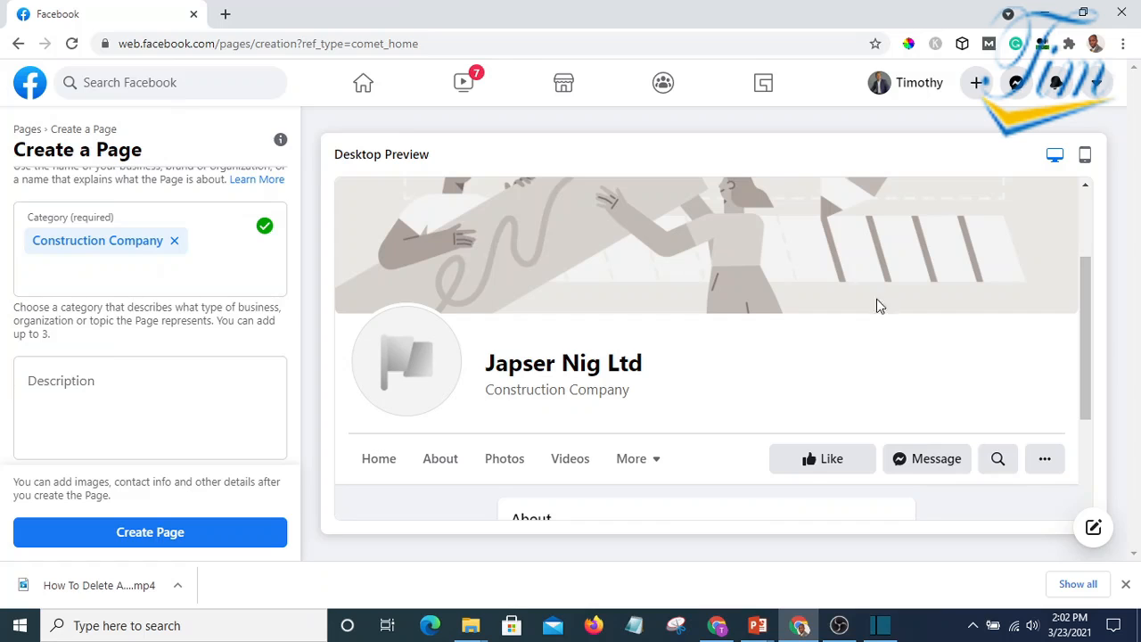
pyautogui.scroll(-2, 748, 328)
pyautogui.scroll(3, 738, 321)
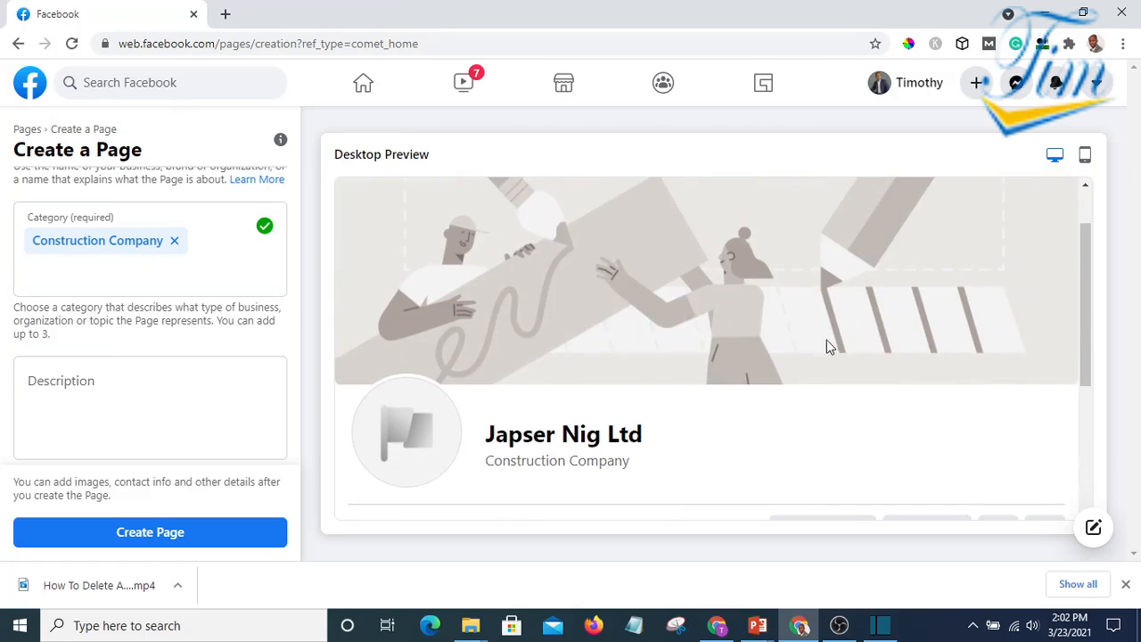
pyautogui.scroll(-2, 829, 344)
pyautogui.scroll(-1, 678, 348)
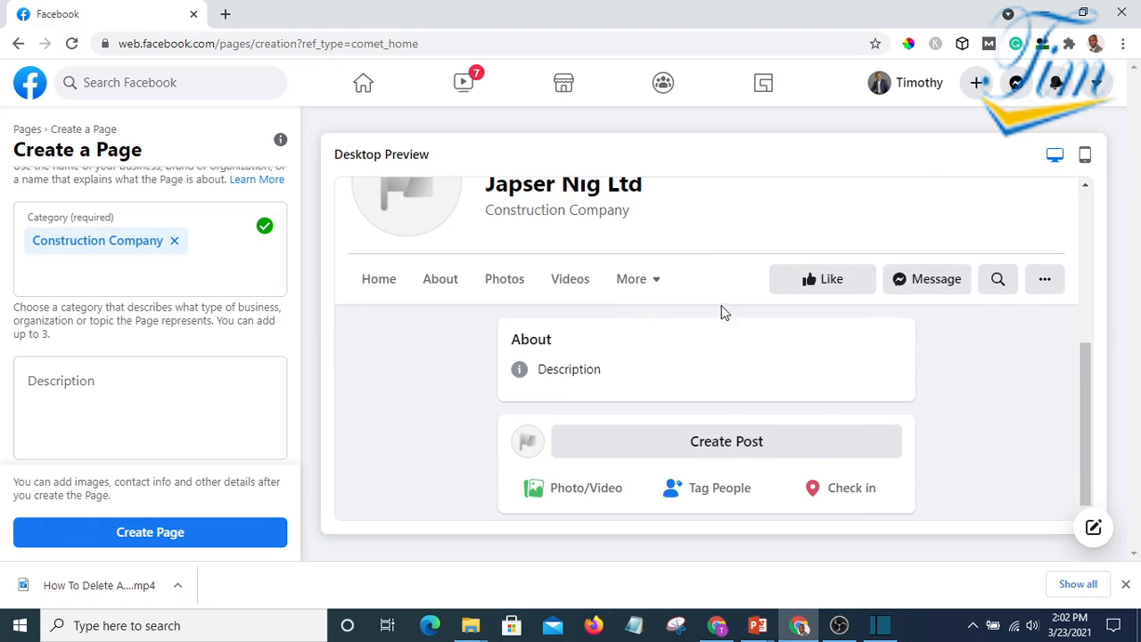
pyautogui.scroll(2, 723, 311)
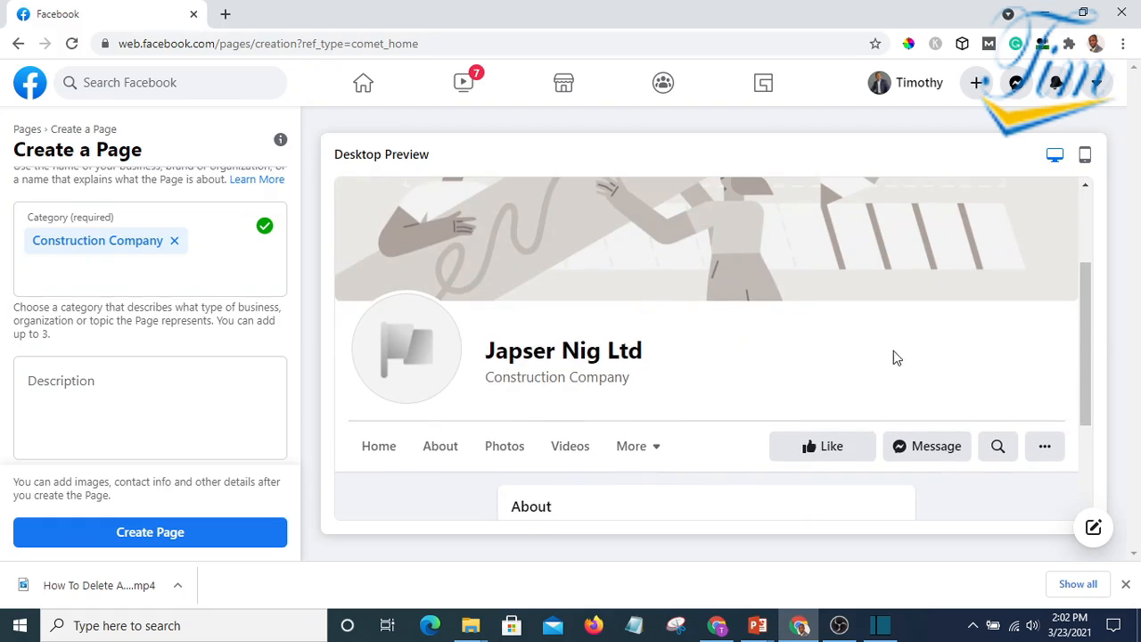
pyautogui.scroll(-2, 856, 339)
pyautogui.scroll(1, 774, 307)
pyautogui.scroll(2, 784, 326)
pyautogui.scroll(-2, 796, 347)
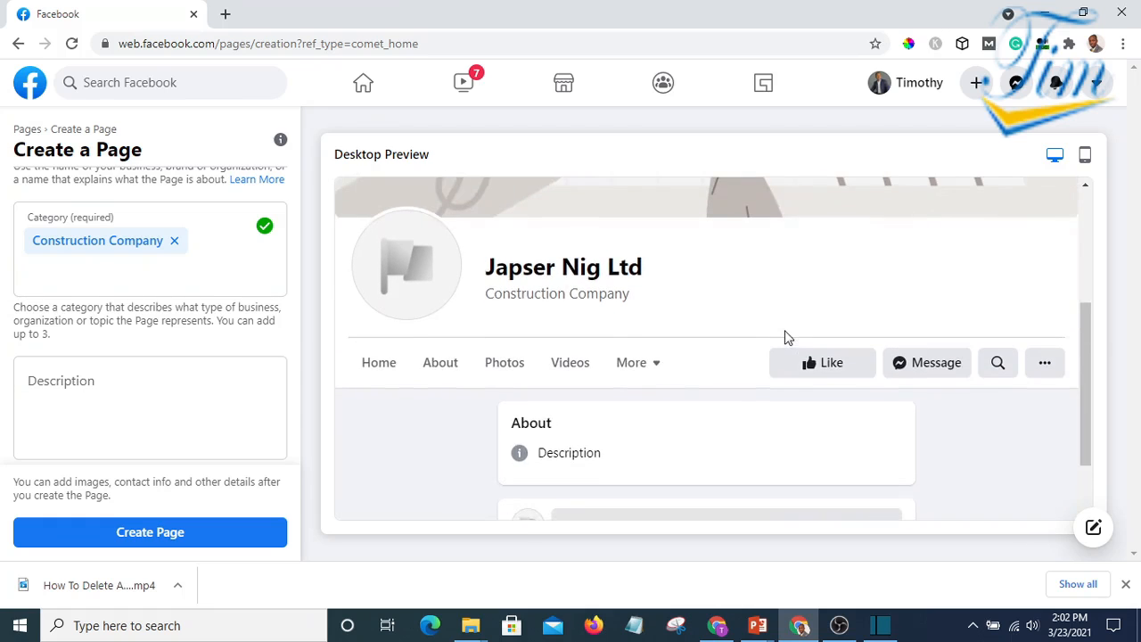